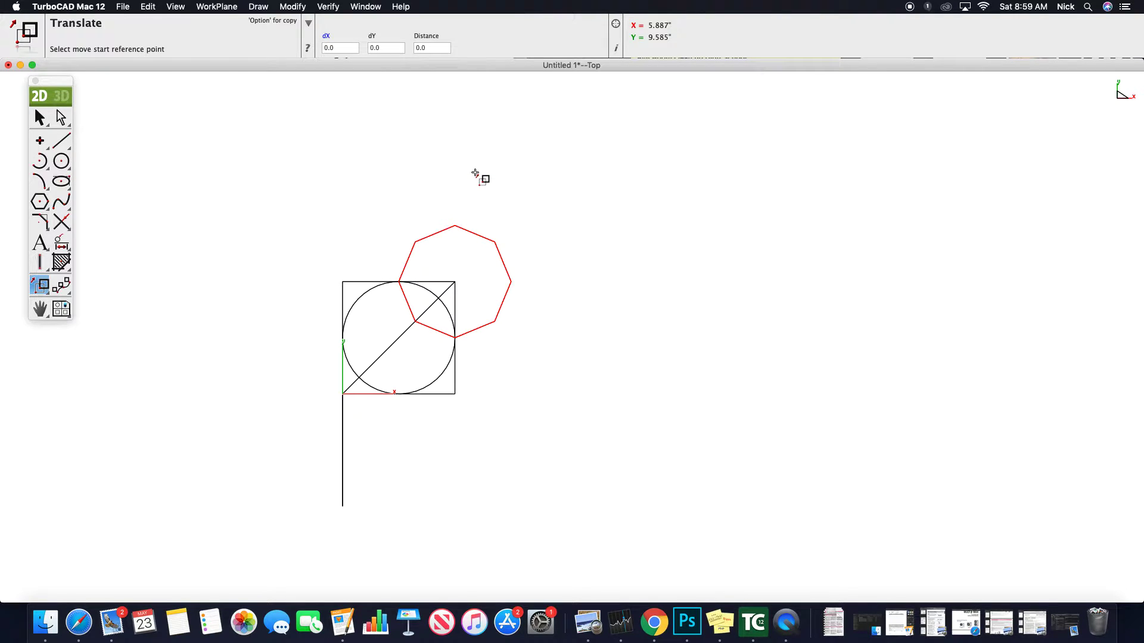
# - Select the octagon with the Select tool so its side count appears in the inspector
pyautogui.click(43, 118)
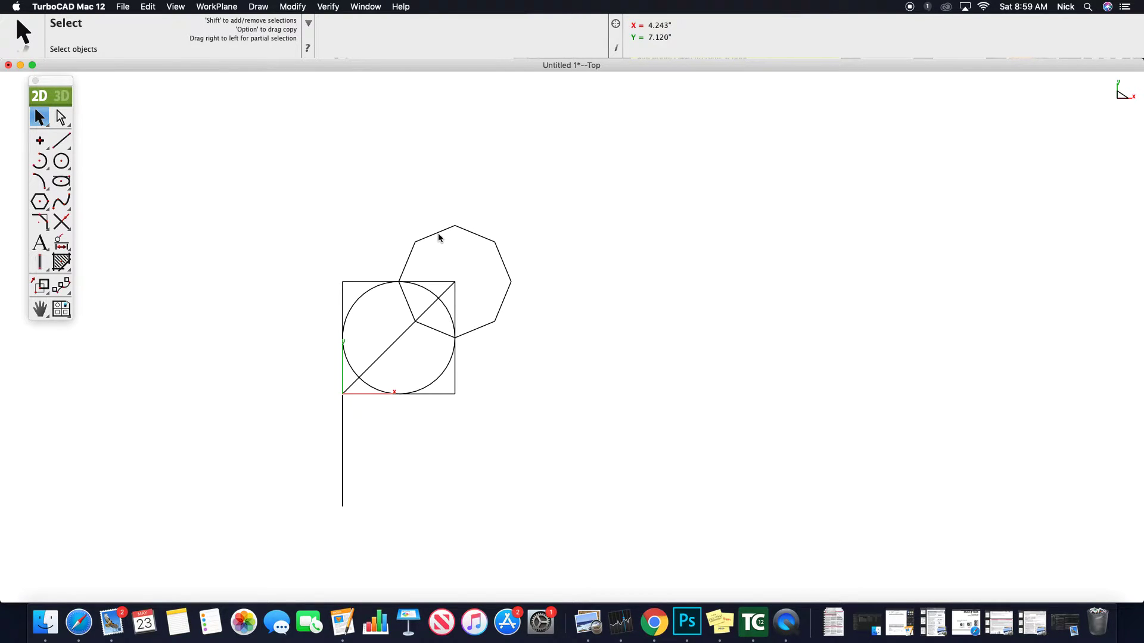
pyautogui.click(438, 238)
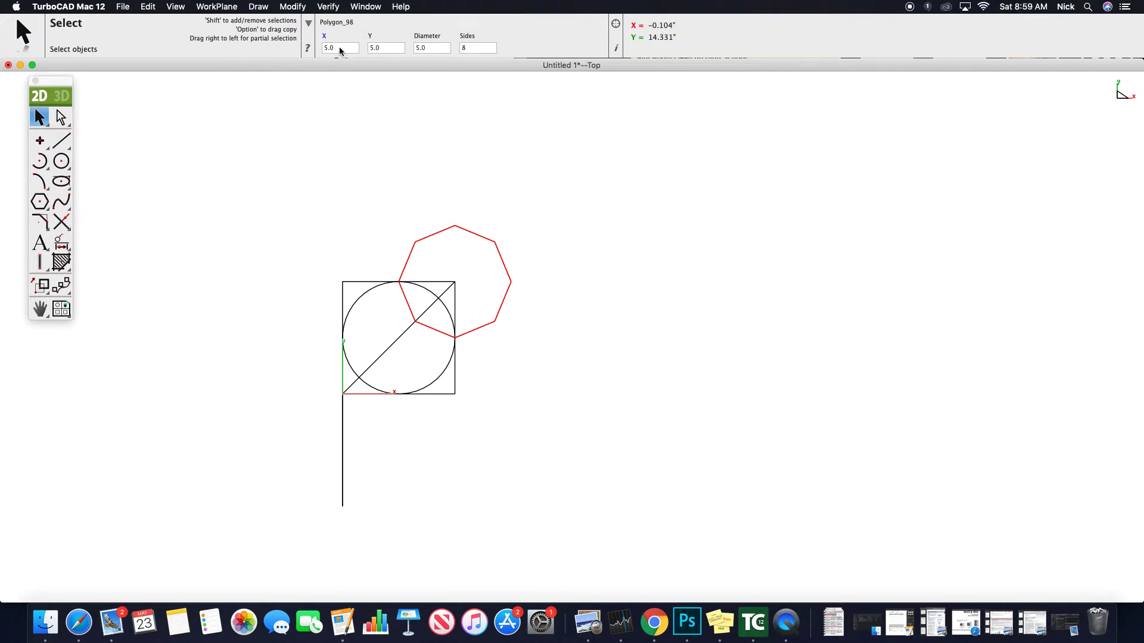
# - Set the polygon to 10 sides, briefly try 5, then set it back to 10
pyautogui.click(480, 49)
pyautogui.write('10')
pyautogui.press('Return')
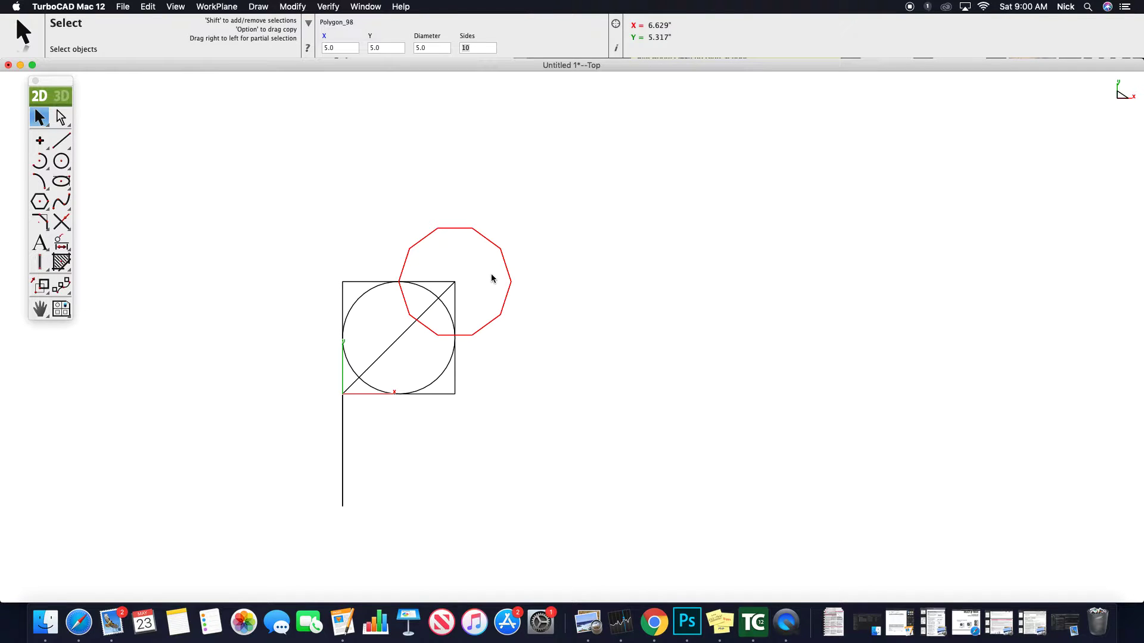
pyautogui.press('Tab')
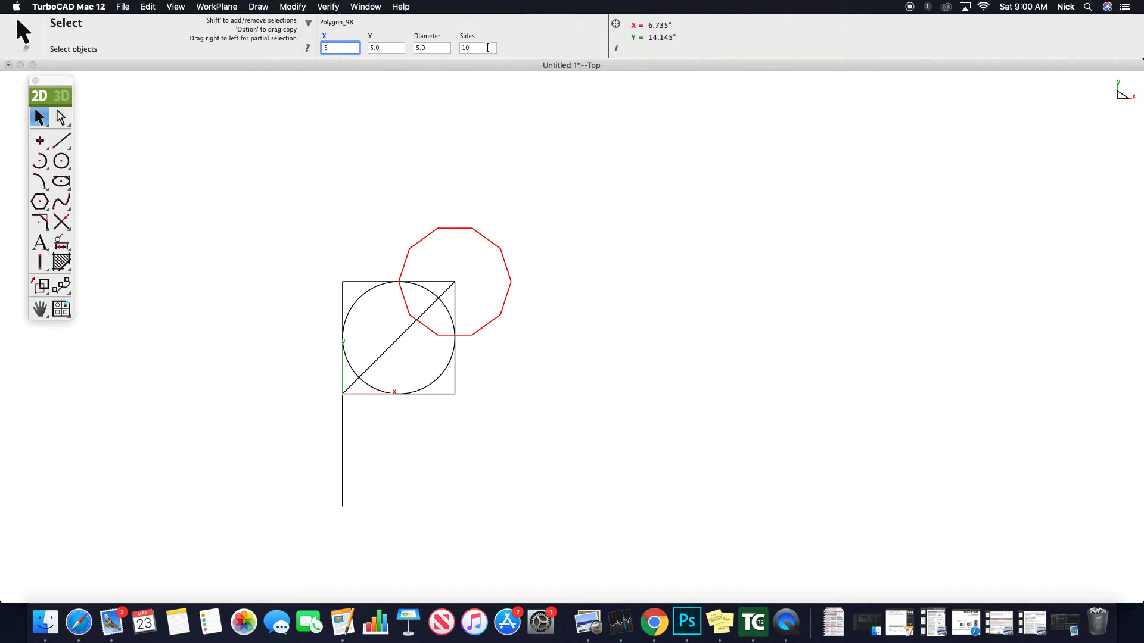
pyautogui.click(487, 48)
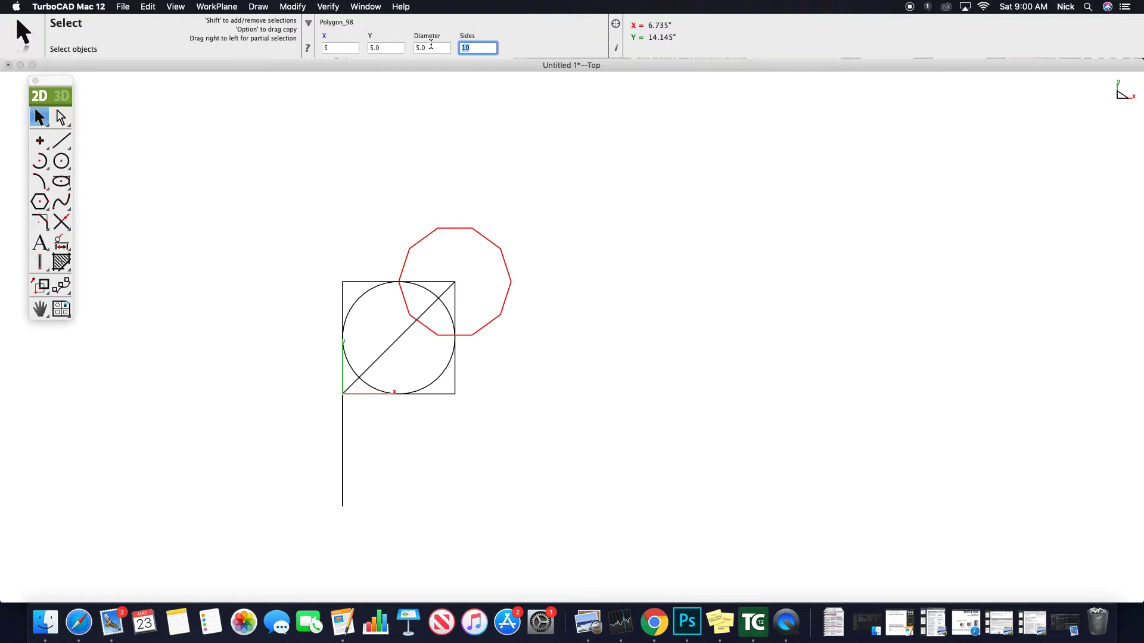
pyautogui.write('5')
pyautogui.press('Return')
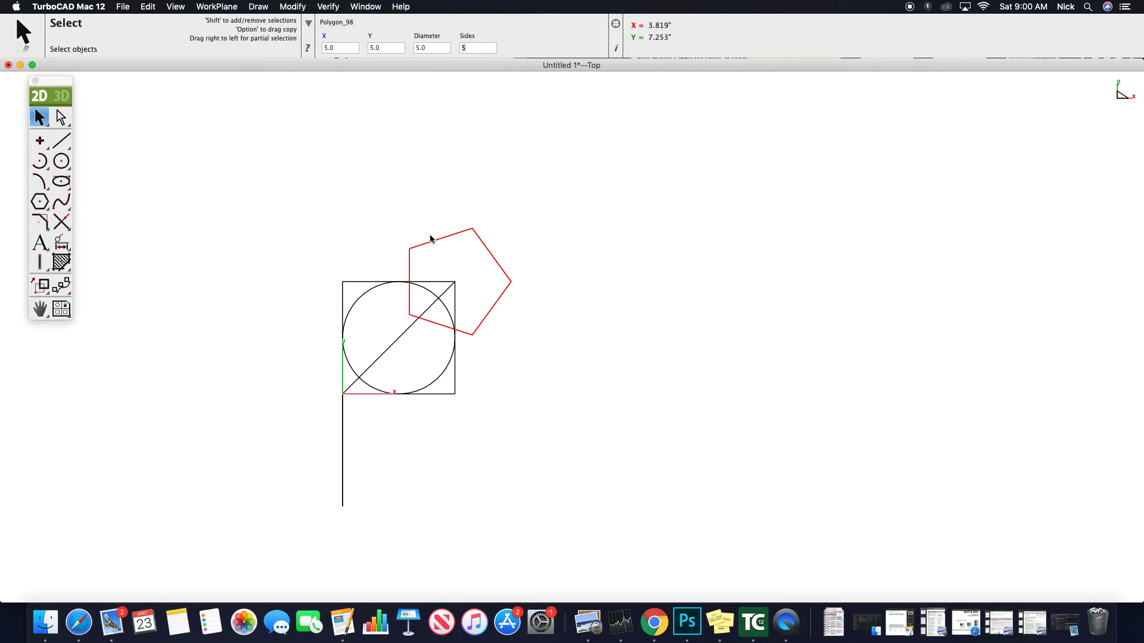
pyautogui.click(485, 47)
pyautogui.write('10')
pyautogui.press('Return')
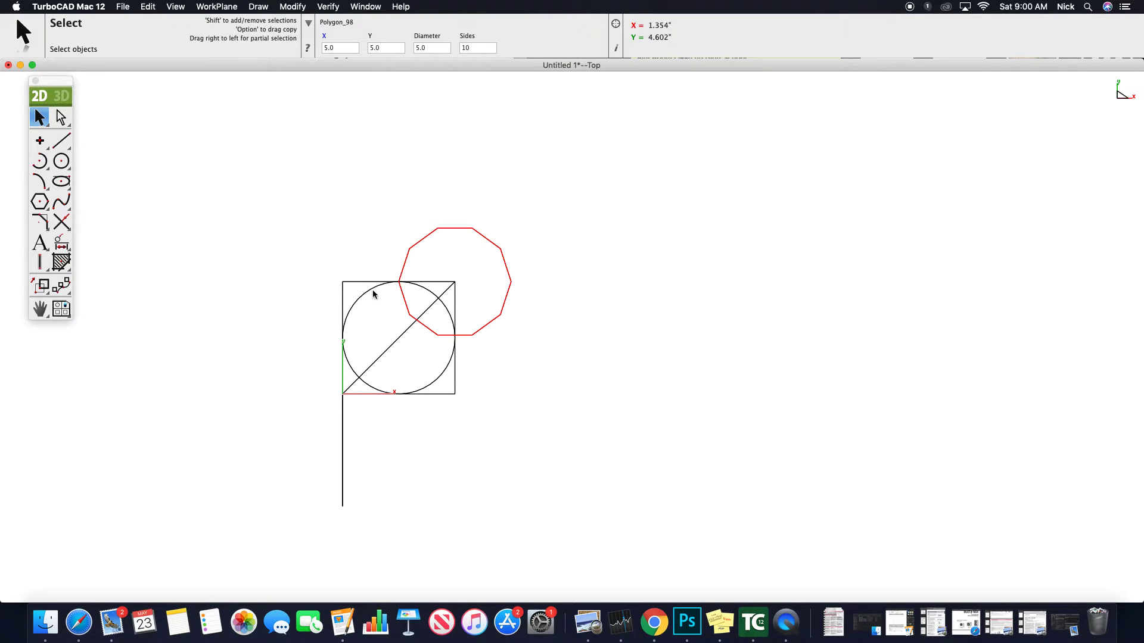
pyautogui.click(373, 291)
pyautogui.click(412, 49)
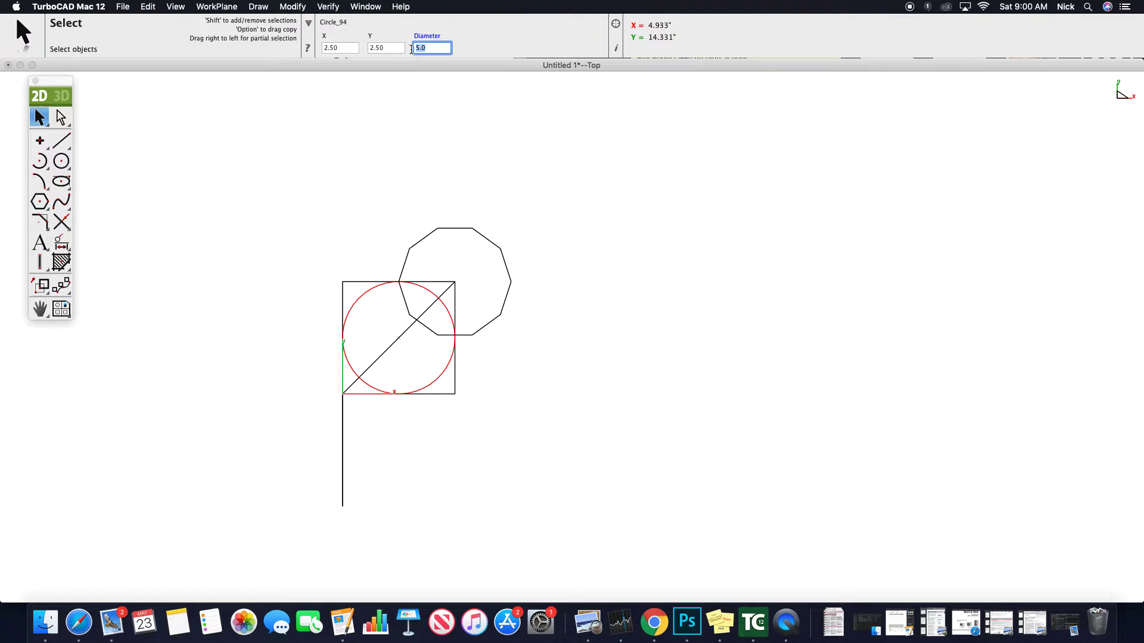
pyautogui.press('Return')
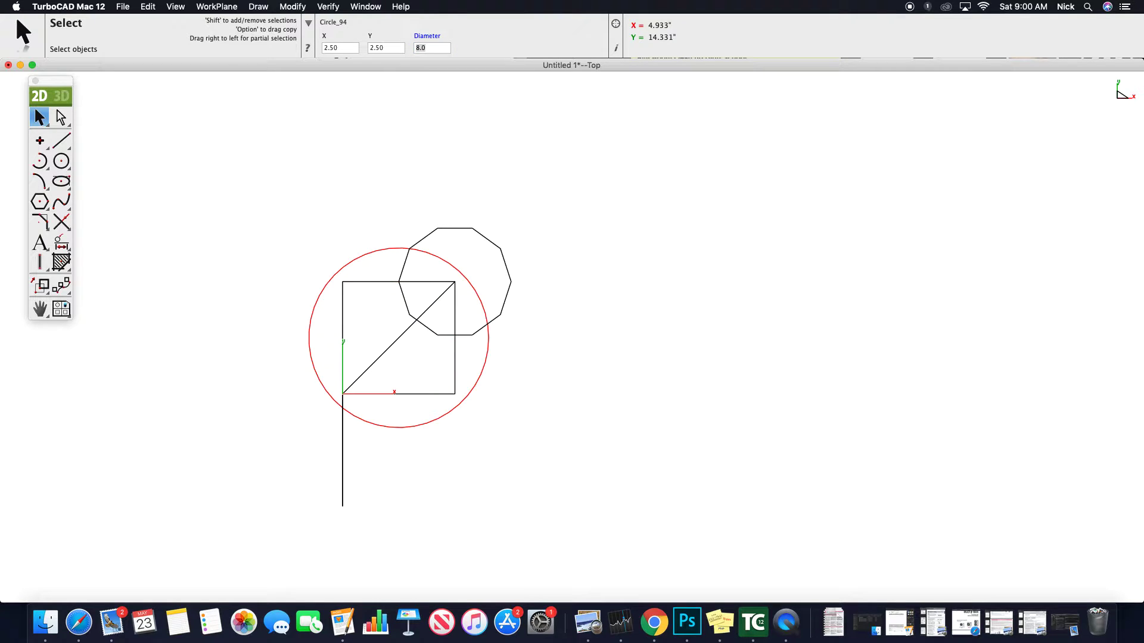
pyautogui.click(442, 48)
pyautogui.press('Return')
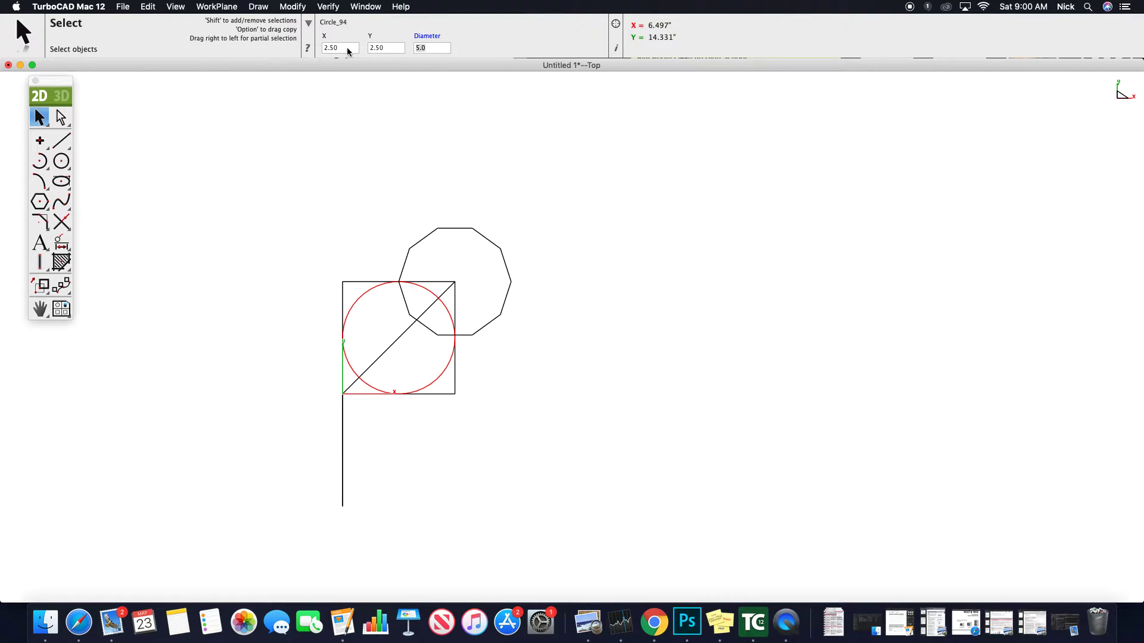
pyautogui.click(40, 119)
pyautogui.click(268, 198)
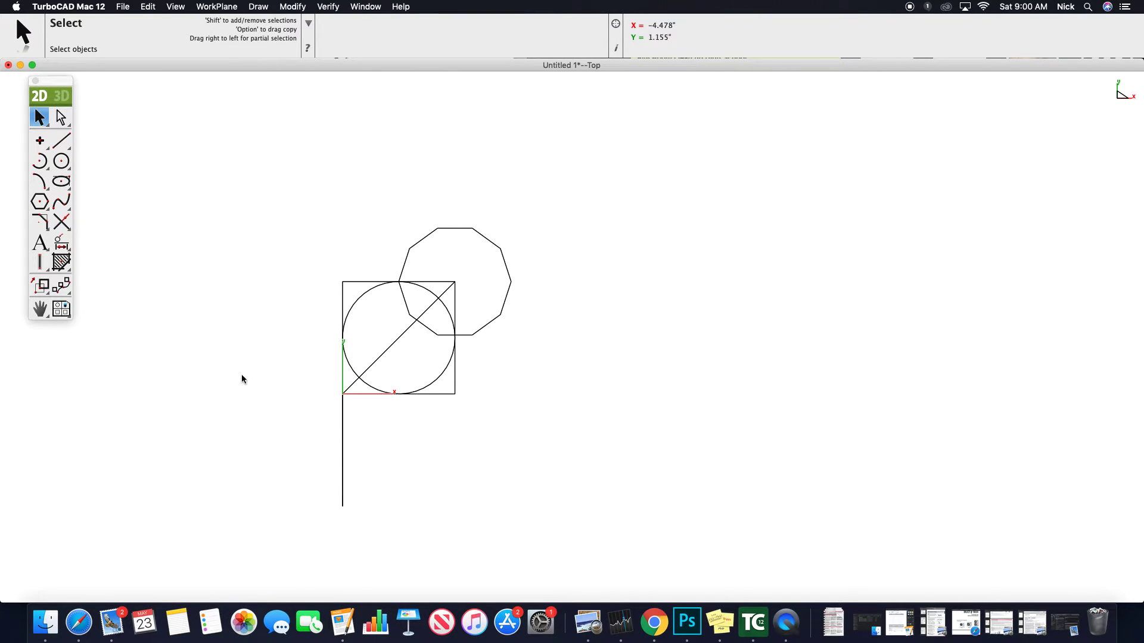
# - Dismiss the overlap list, delete the long vertical line below the square, and select the decagon
pyautogui.moveTo(346, 450)
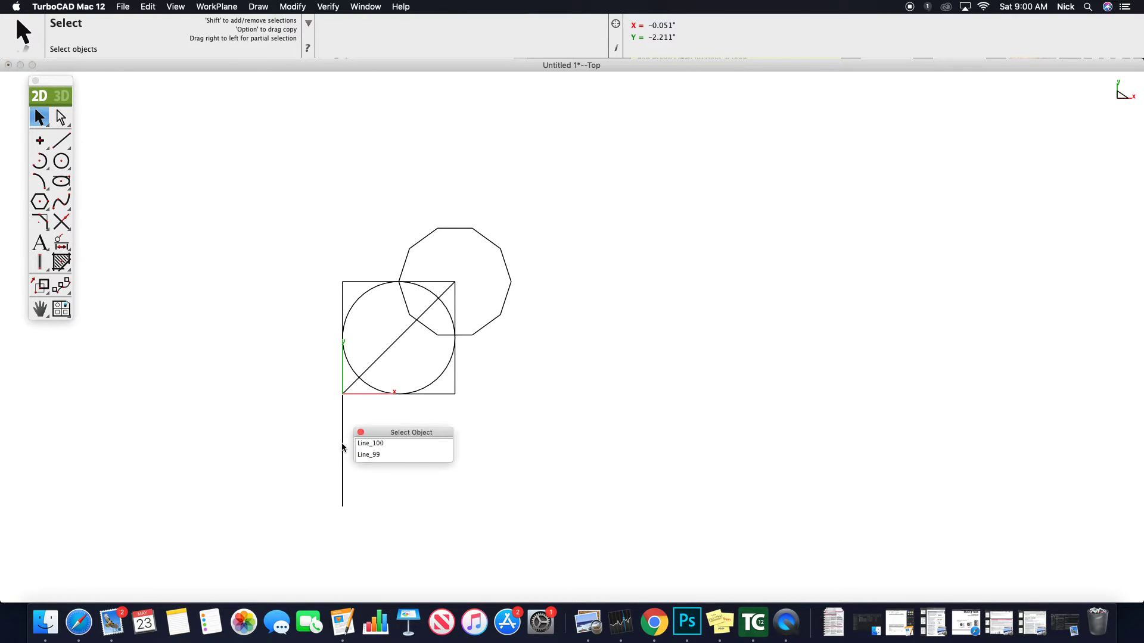
pyautogui.click(360, 434)
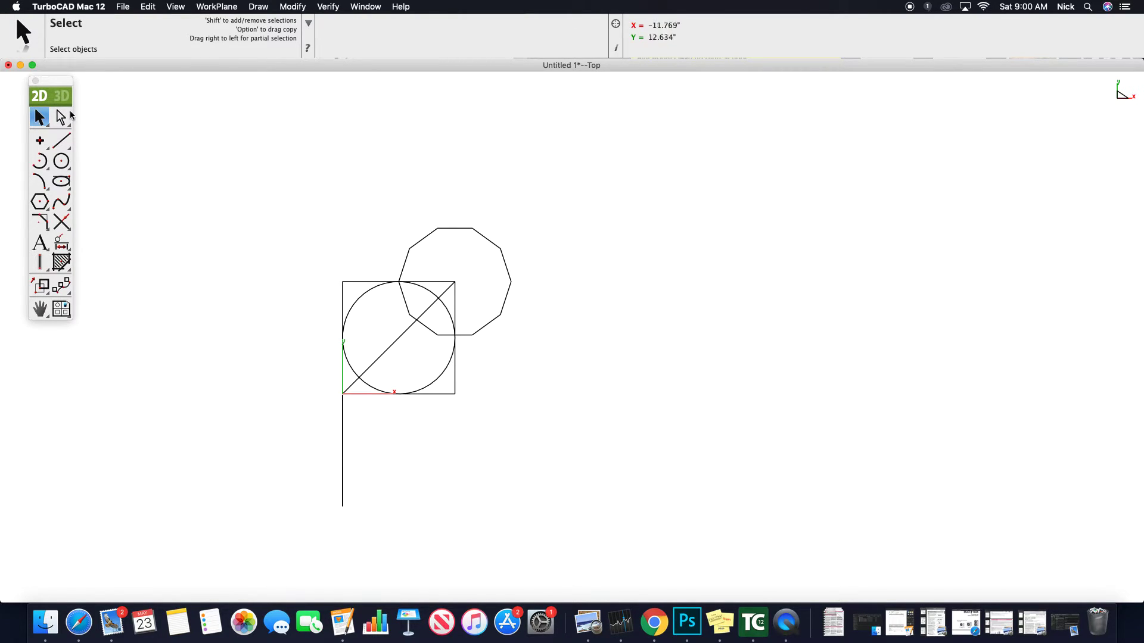
pyautogui.moveTo(374, 538); pyautogui.dragTo(290, 402)
pyautogui.press('Delete')
pyautogui.click(462, 229)
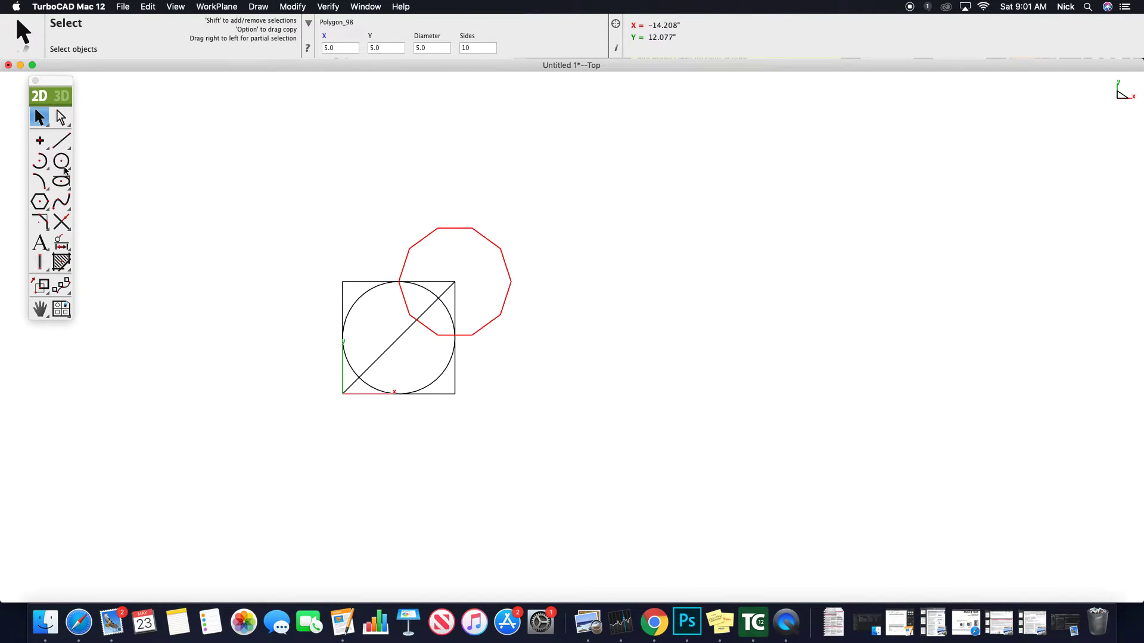
# - Start an inscribed polygon on the square's top-left corner, then cancel it
pyautogui.click(41, 203)
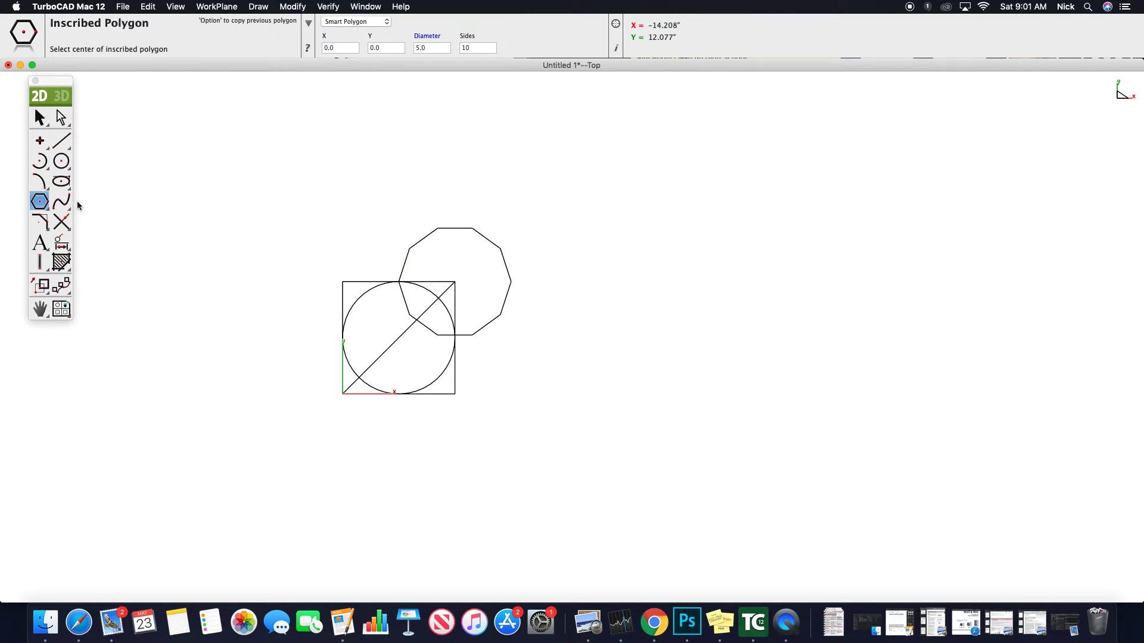
pyautogui.click(343, 282)
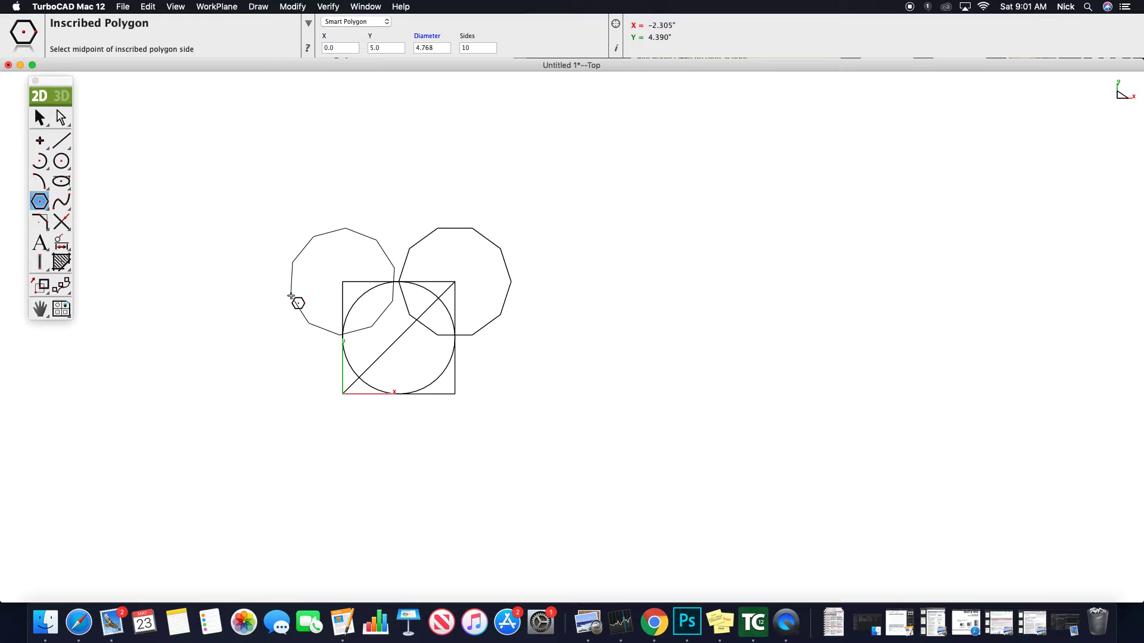
pyautogui.press('Escape')
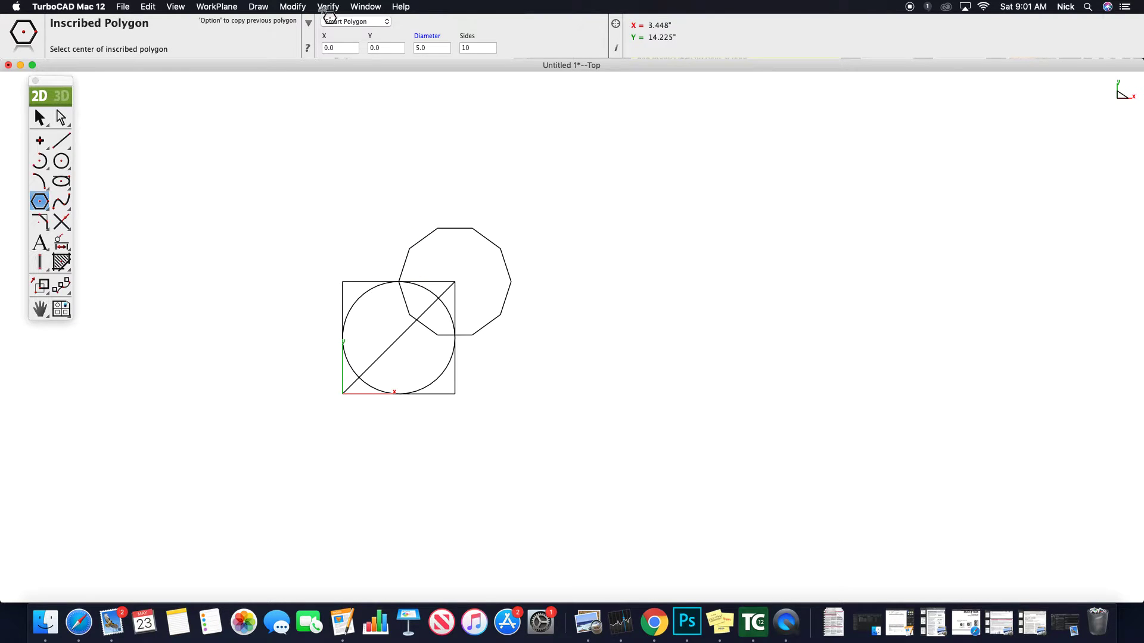
# - Start the Modify > Transform > Translate command with the Select tool active
pyautogui.click(40, 118)
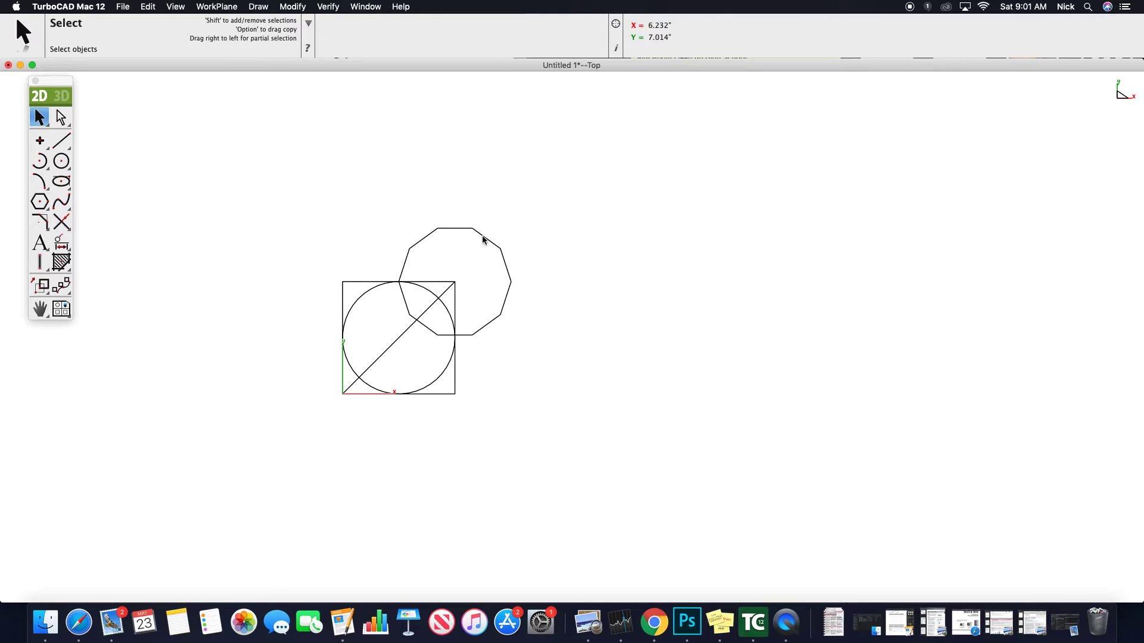
pyautogui.click(330, 8)
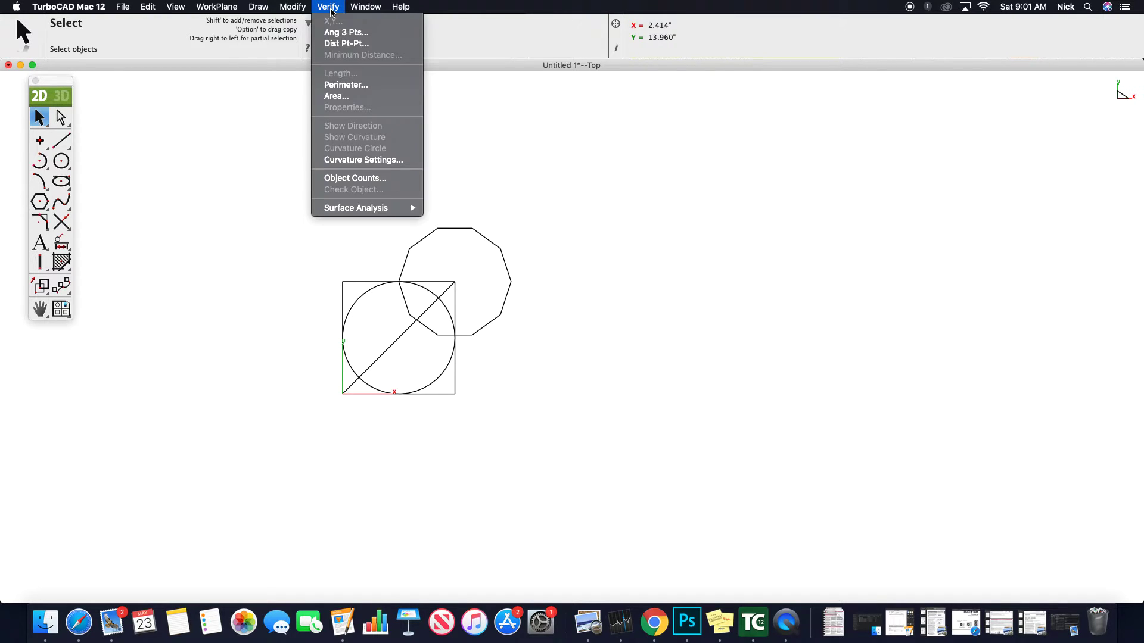
pyautogui.moveTo(303, 33)
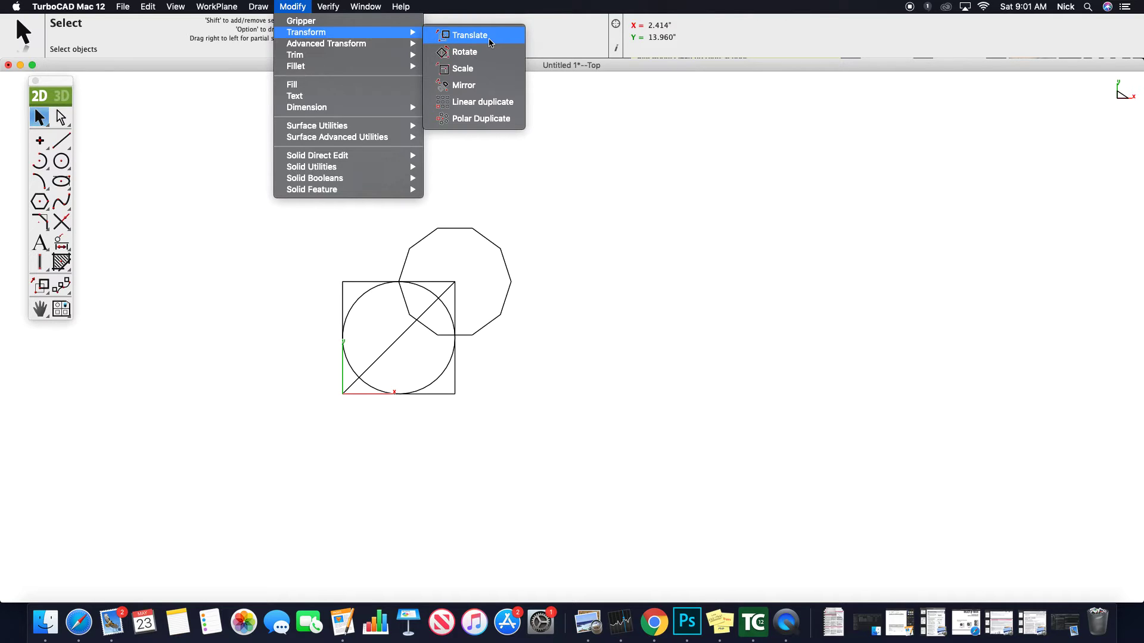
pyautogui.click(470, 35)
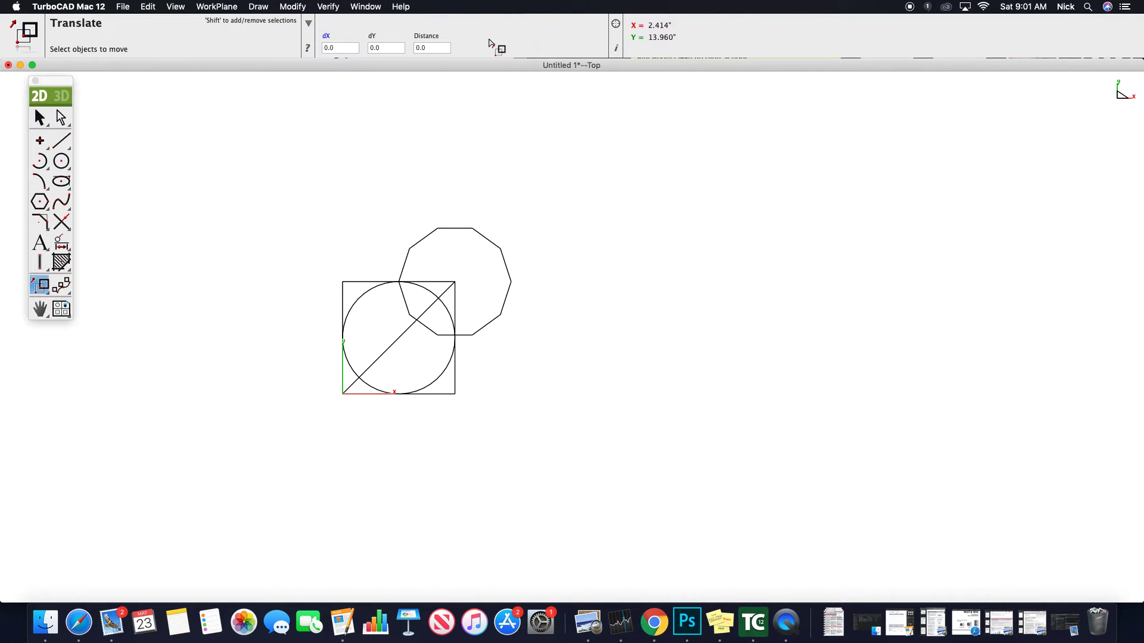
# - Move the decagon from the square's top-right corner to its top-left corner
pyautogui.click(463, 230)
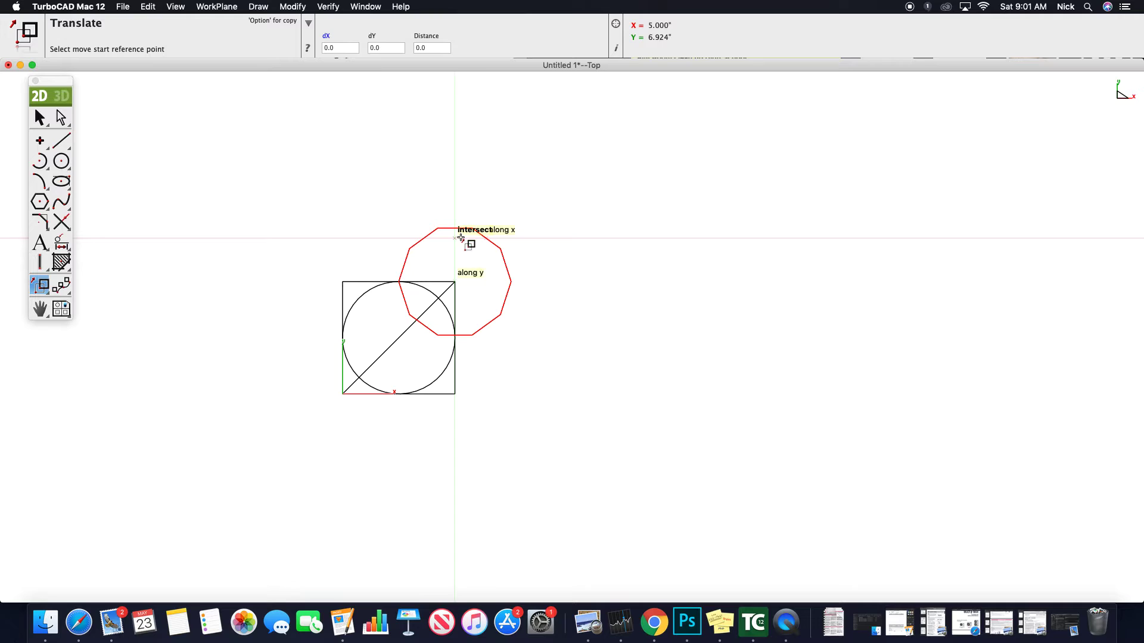
pyautogui.click(455, 282)
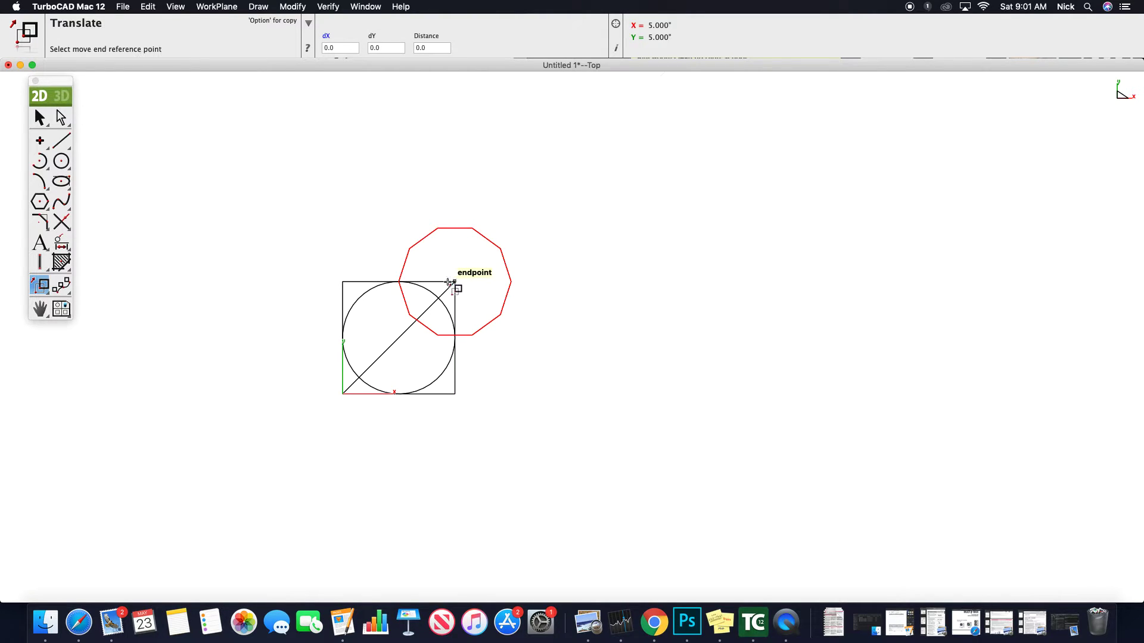
pyautogui.click(344, 282)
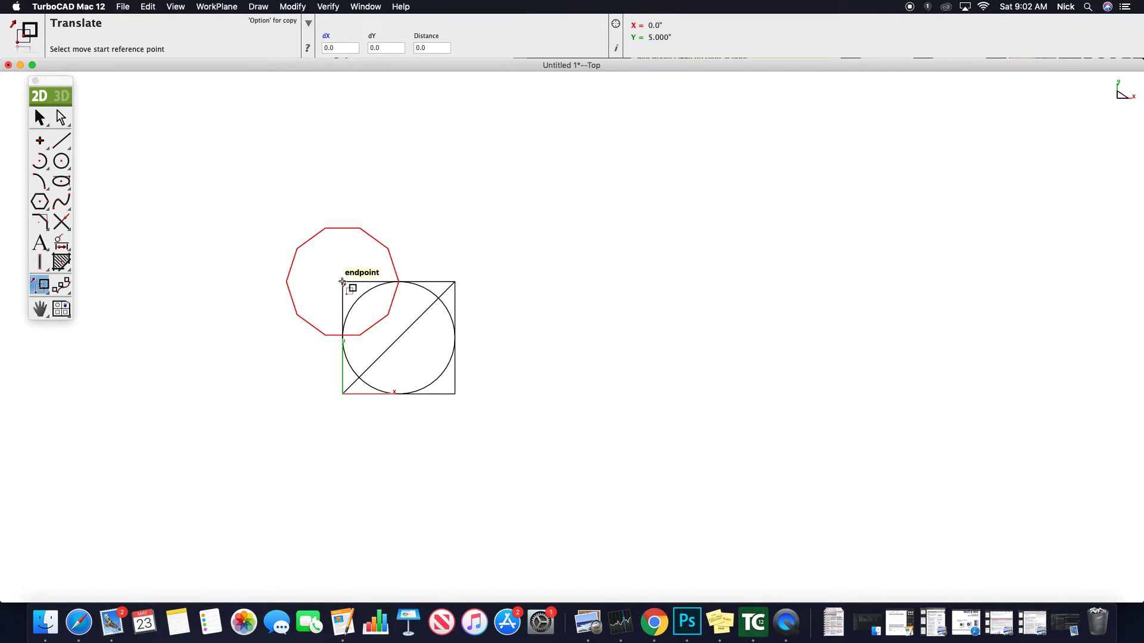
# - Copy the decagon from the top-left corner onto the square's top-right corner
pyautogui.click(343, 282)
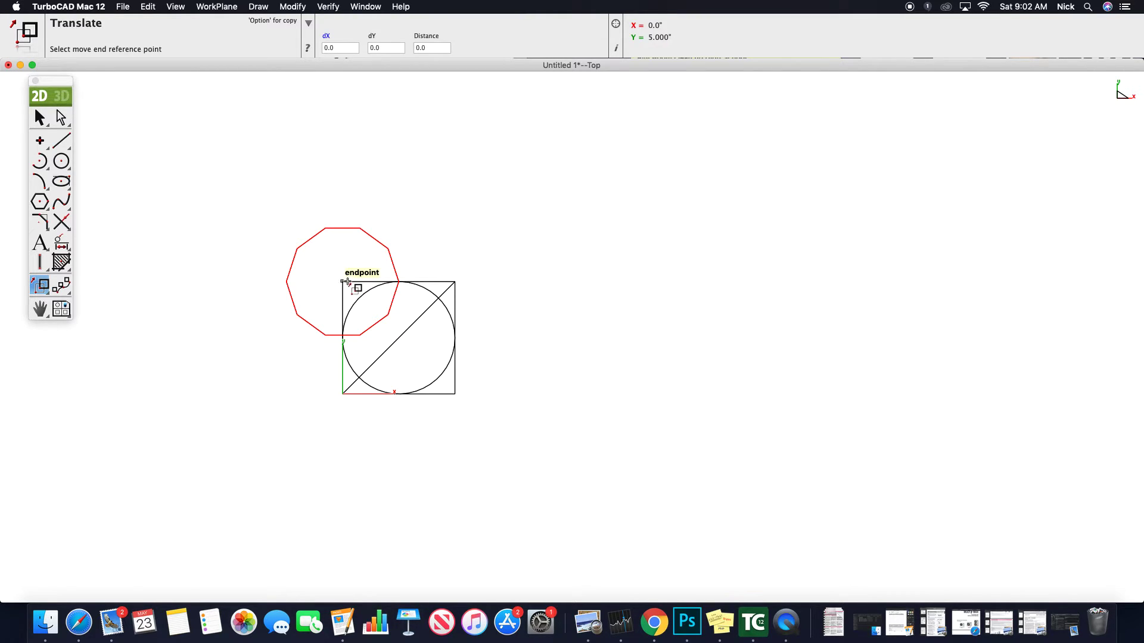
pyautogui.keyDown('alt'); pyautogui.click(454, 282); pyautogui.keyUp('alt')
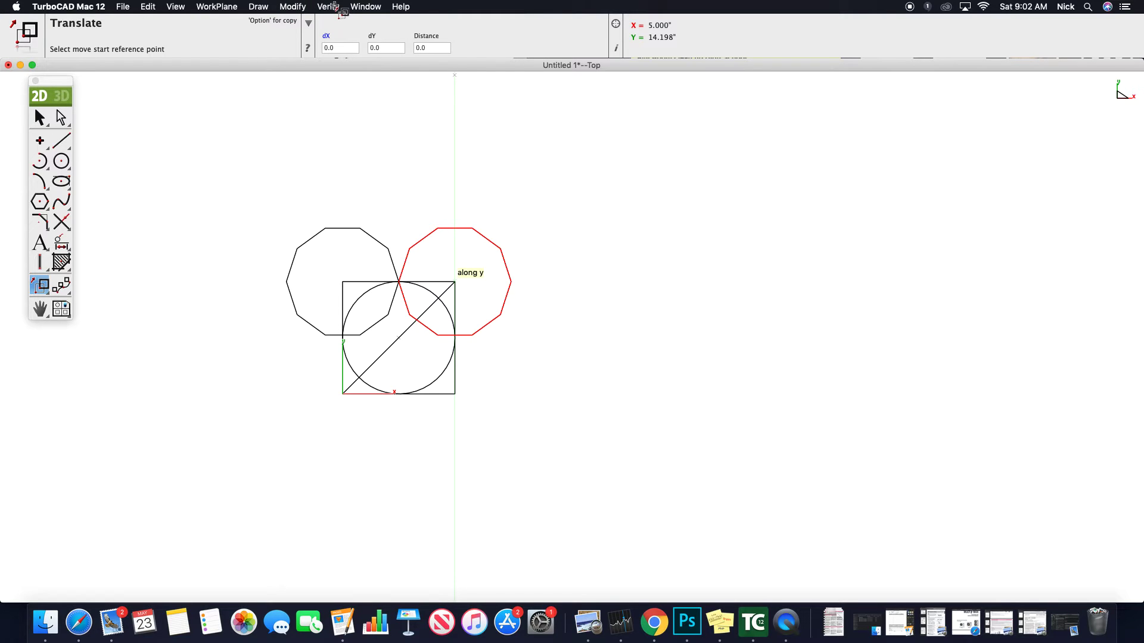
# - Browse the Modify > Transform commands and close the menu without choosing one
pyautogui.click(293, 6)
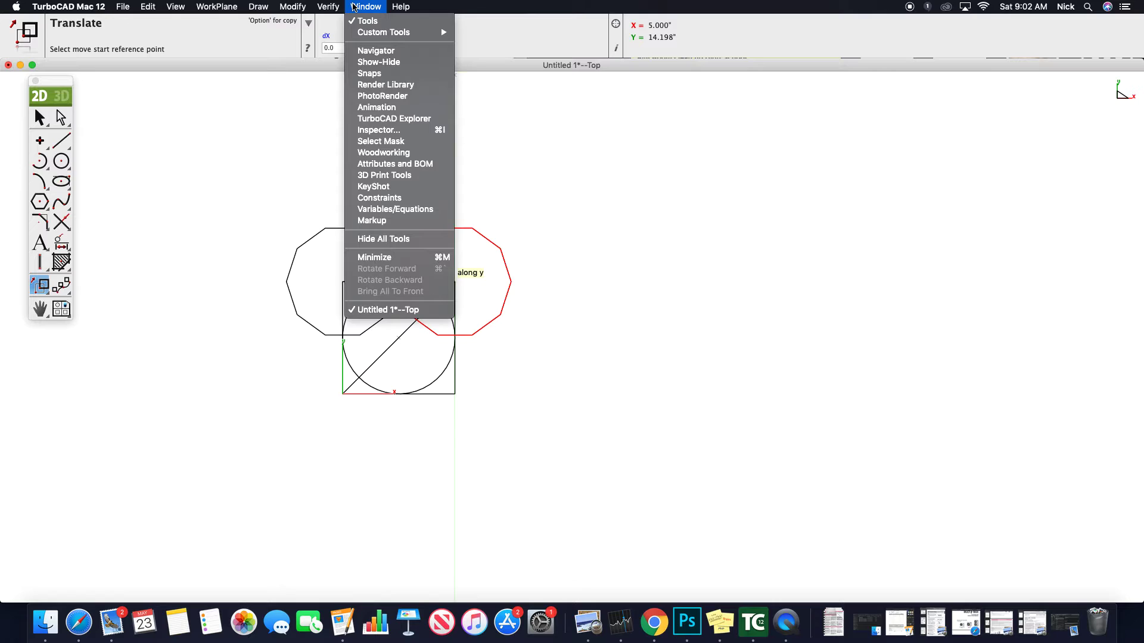
pyautogui.moveTo(258, 7)
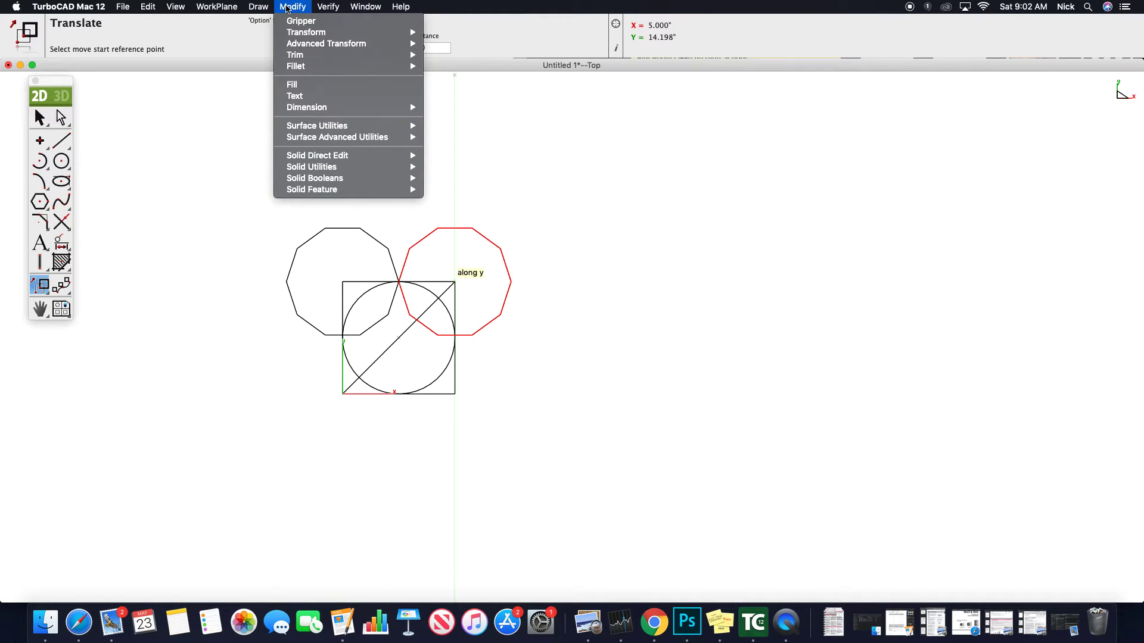
pyautogui.moveTo(316, 35)
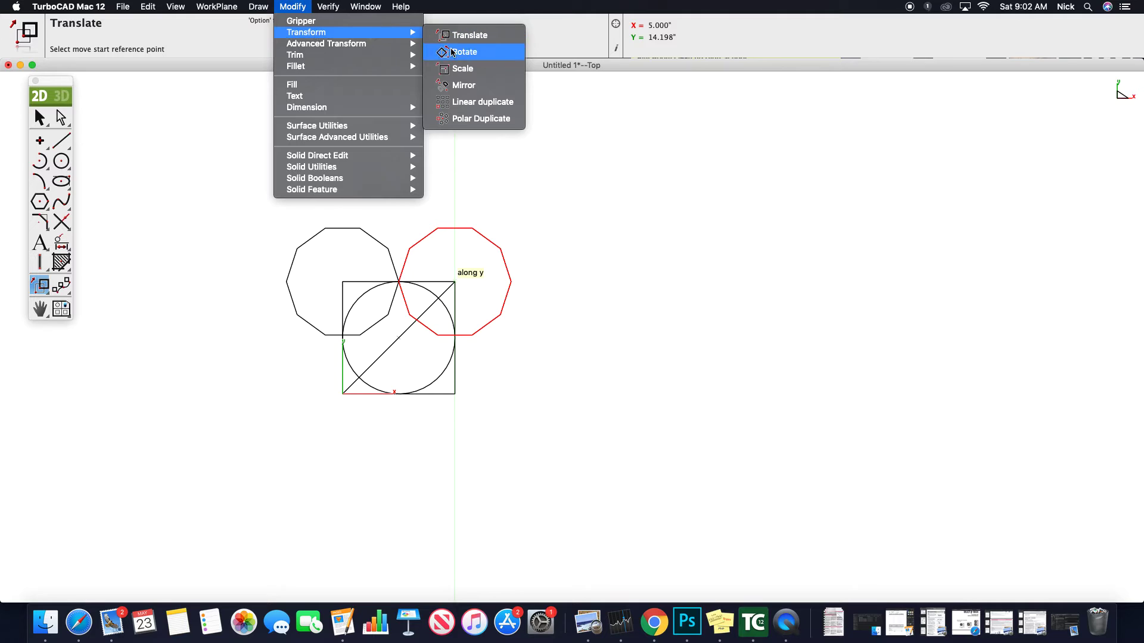
pyautogui.click(480, 87)
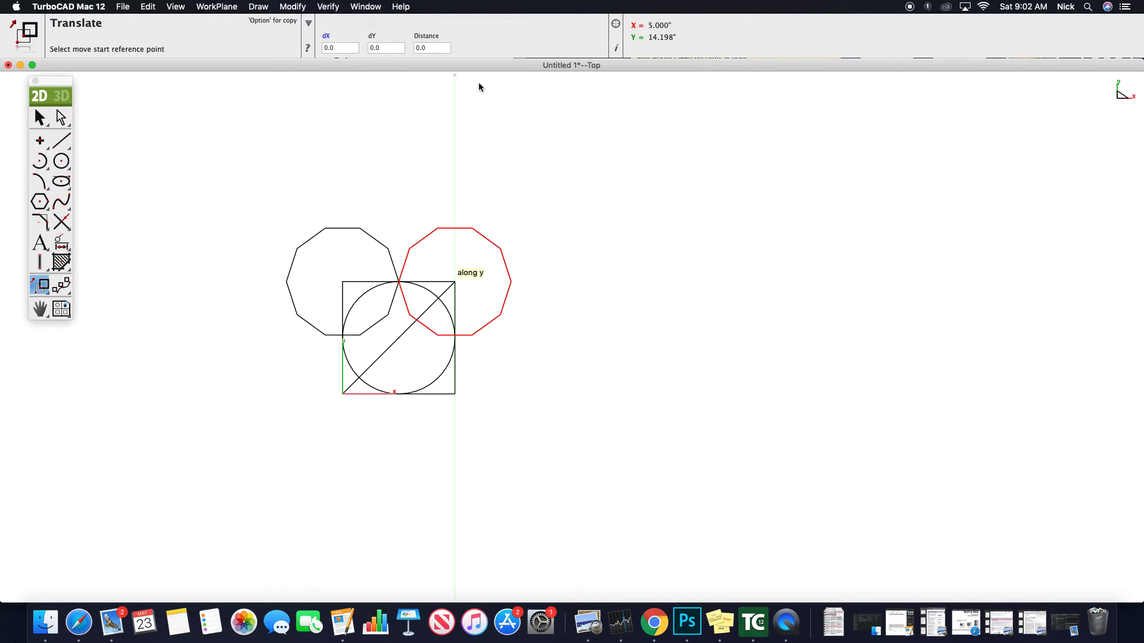
# - Draw a single 12.660-long horizontal line leftward at 180° from the circle's right quadrant
pyautogui.click(63, 143)
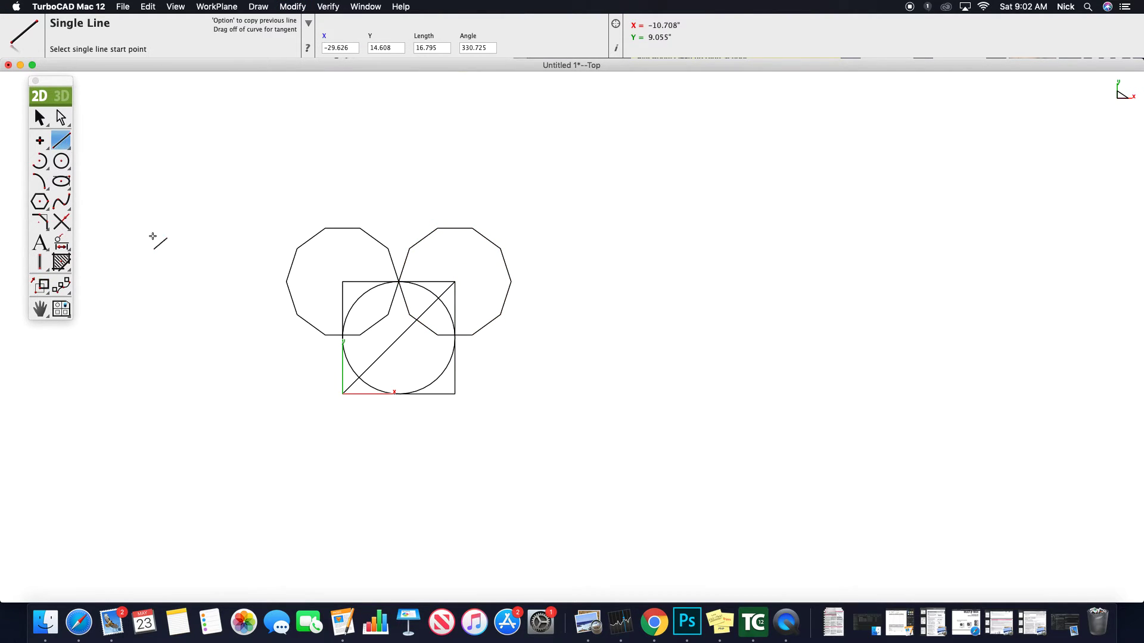
pyautogui.click(67, 146)
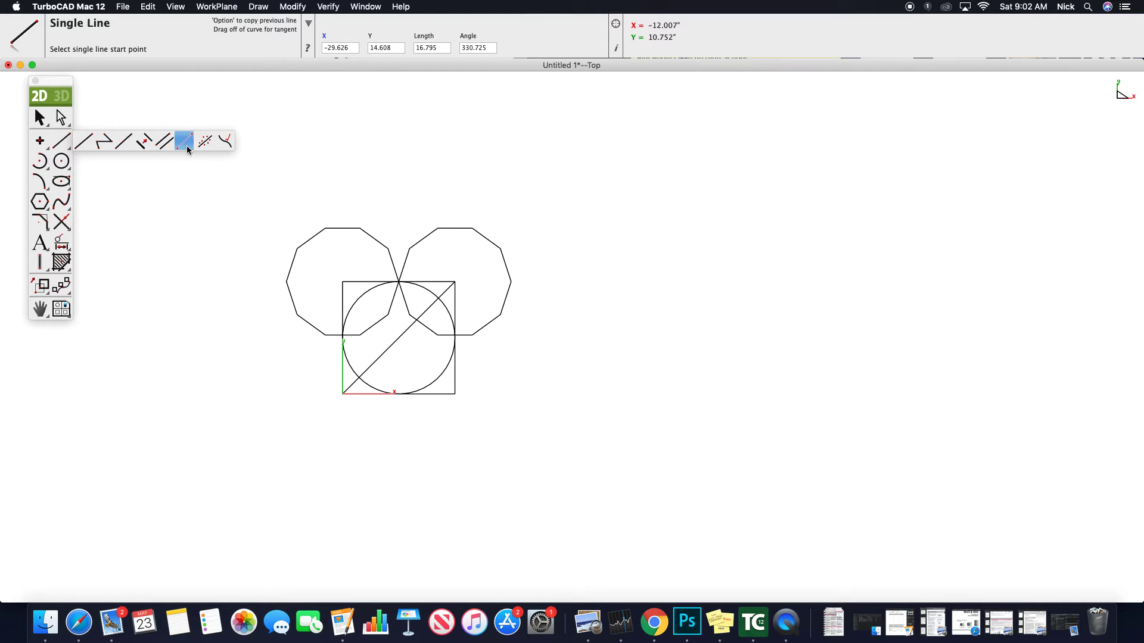
pyautogui.click(81, 145)
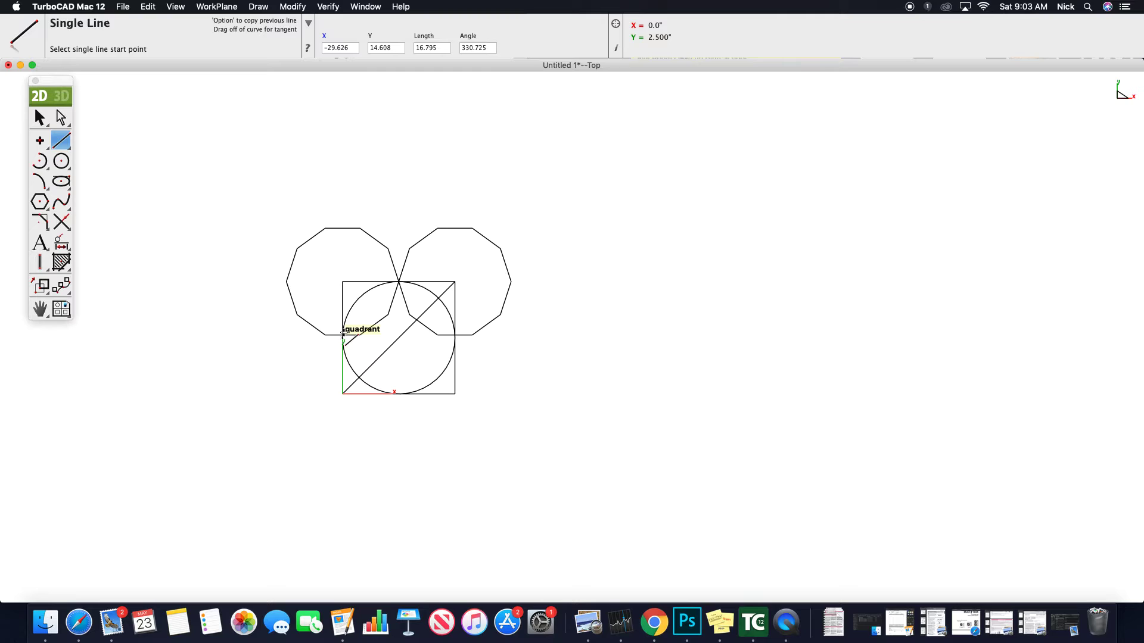
pyautogui.click(456, 337)
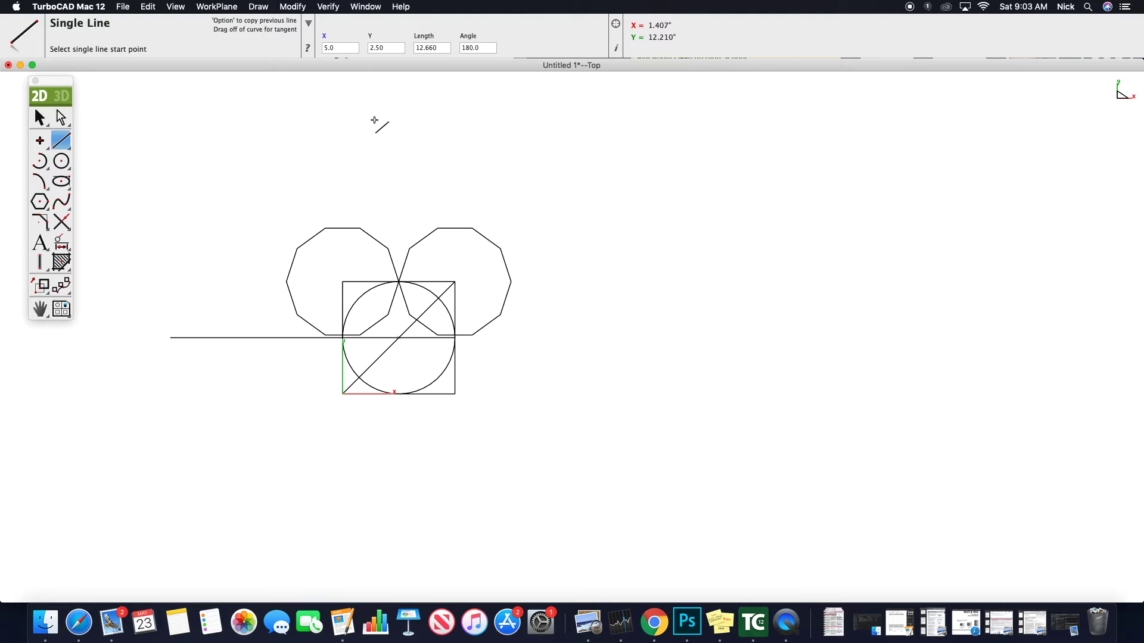
pyautogui.click(294, 7)
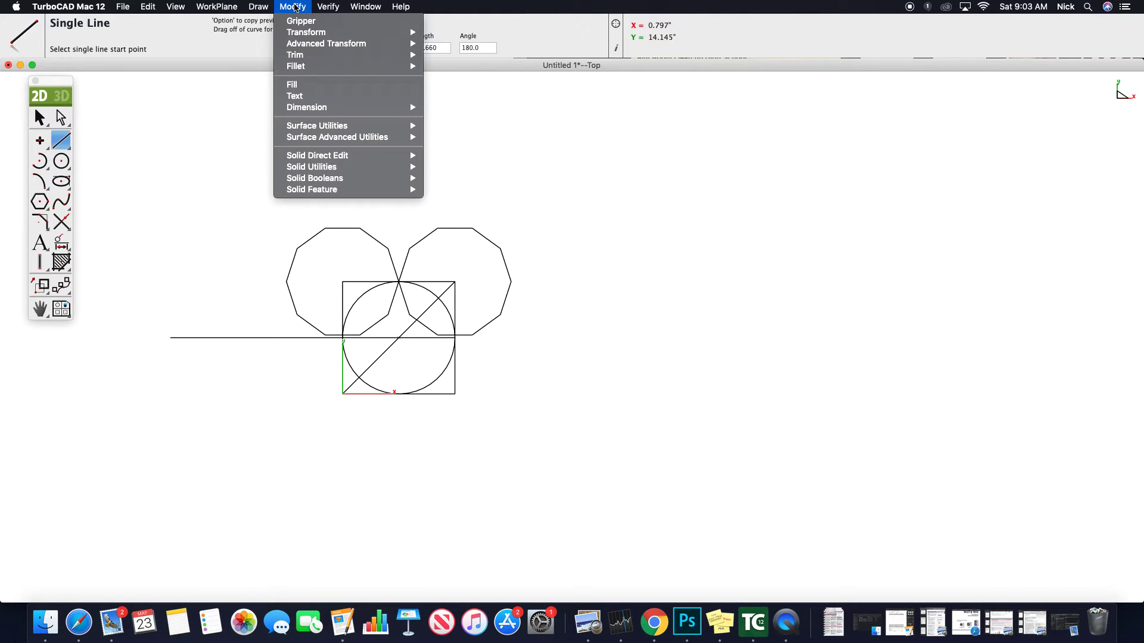
# - Start Mirror and select both top decagons as the objects to mirror
pyautogui.click(509, 87)
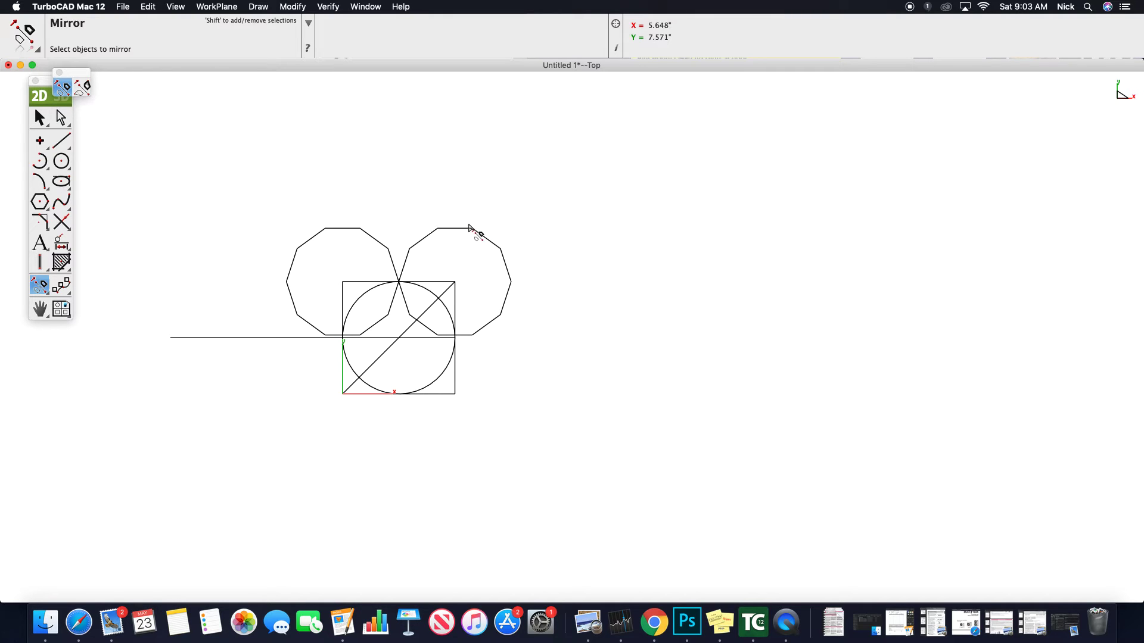
pyautogui.click(470, 231)
pyautogui.click(349, 228)
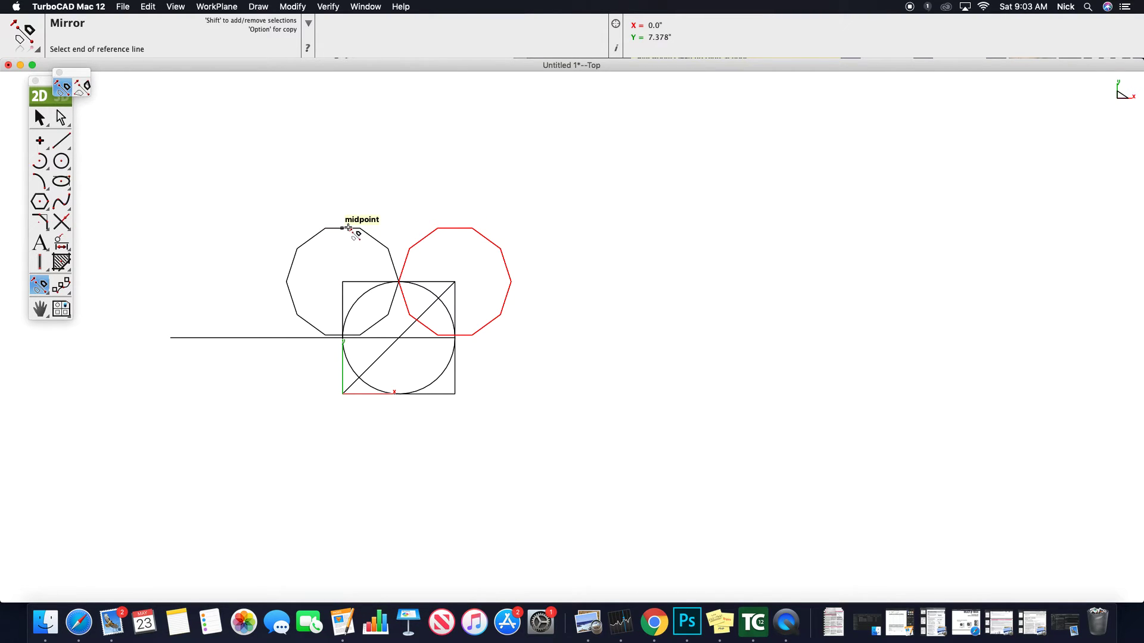
pyautogui.click(349, 228)
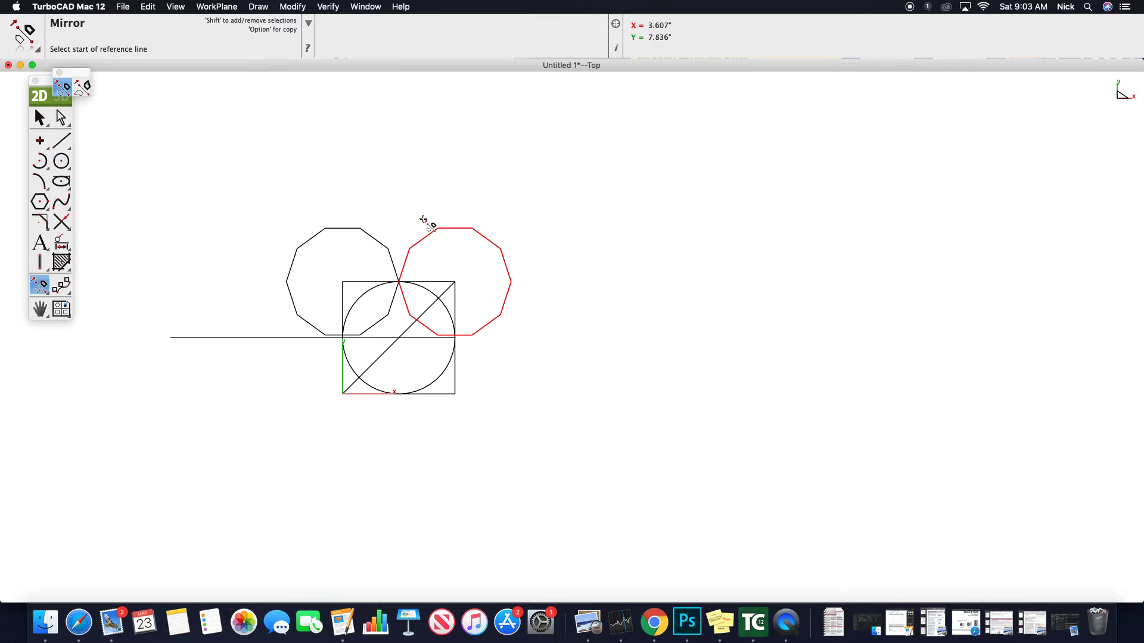
pyautogui.press('Escape')
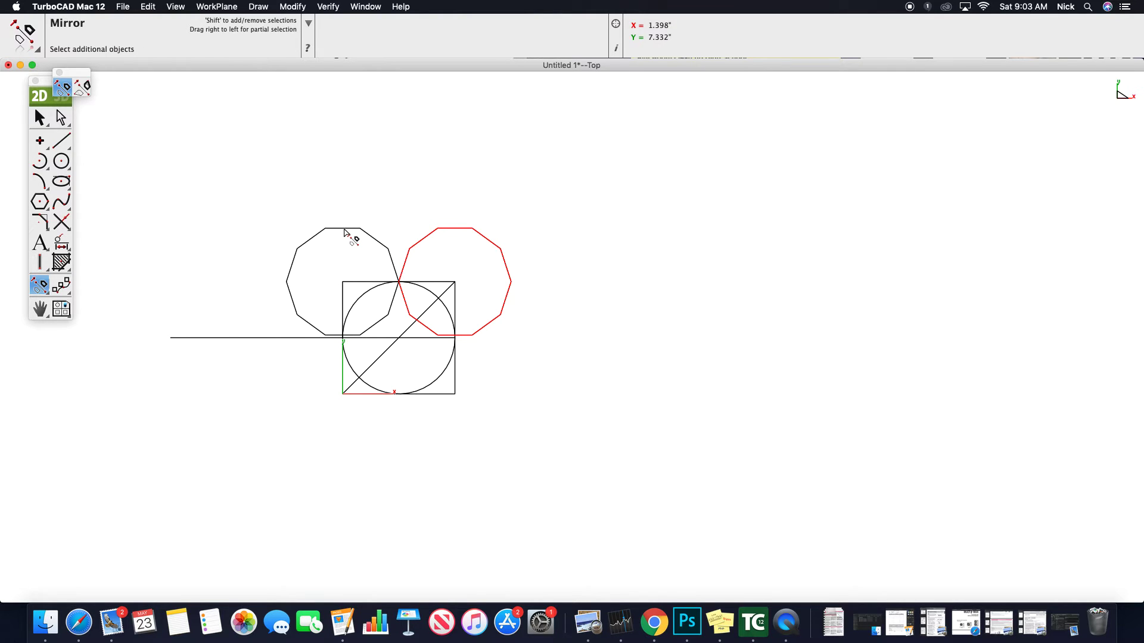
pyautogui.click(345, 229)
pyautogui.press('Return')
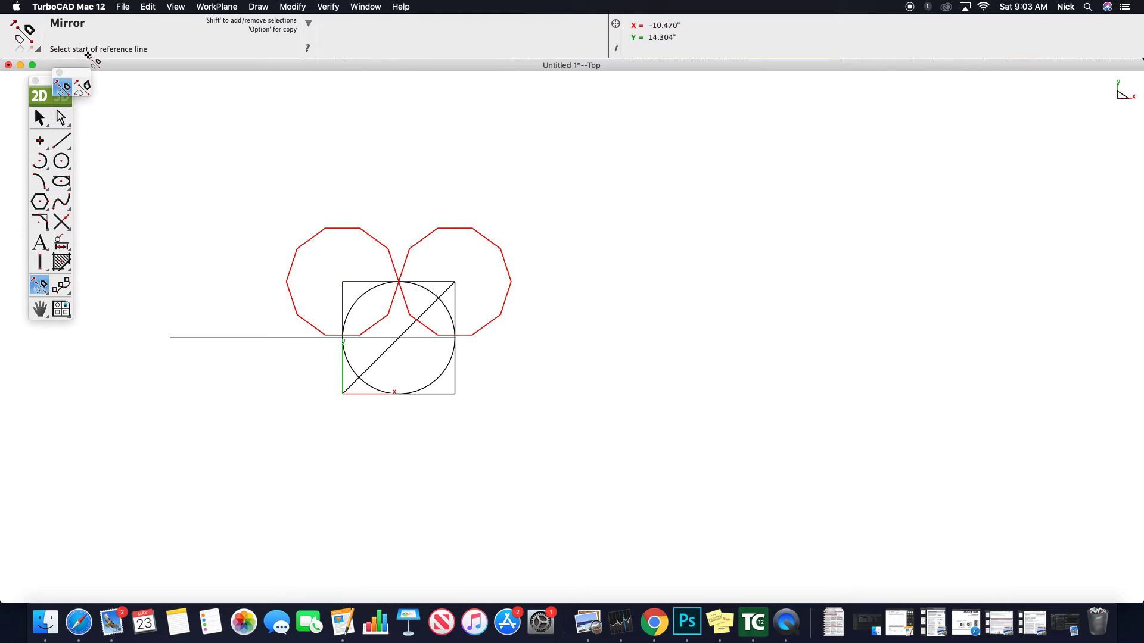
# - Mirror the two decagons across the horizontal line onto the bottom corners, then select that line
pyautogui.click(288, 339)
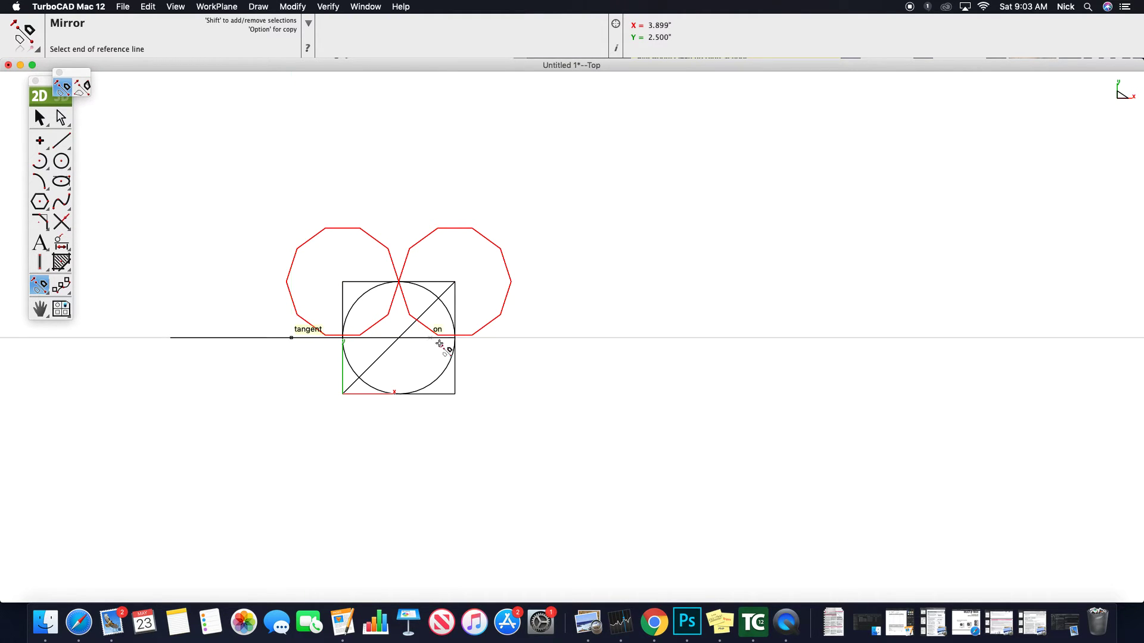
pyautogui.click(464, 337)
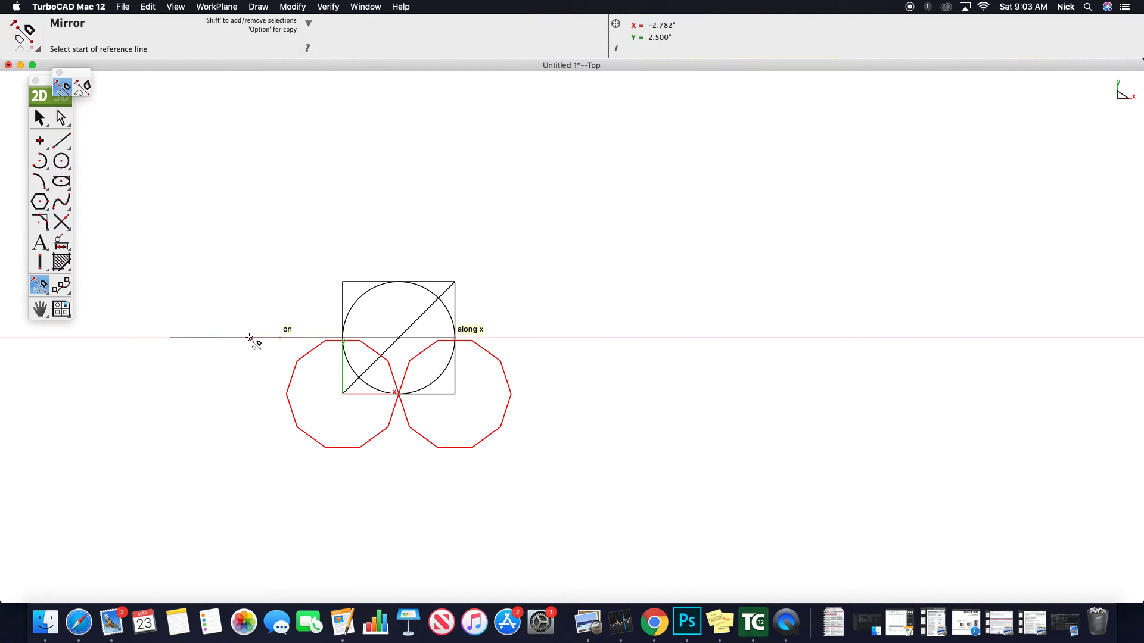
pyautogui.click(171, 338)
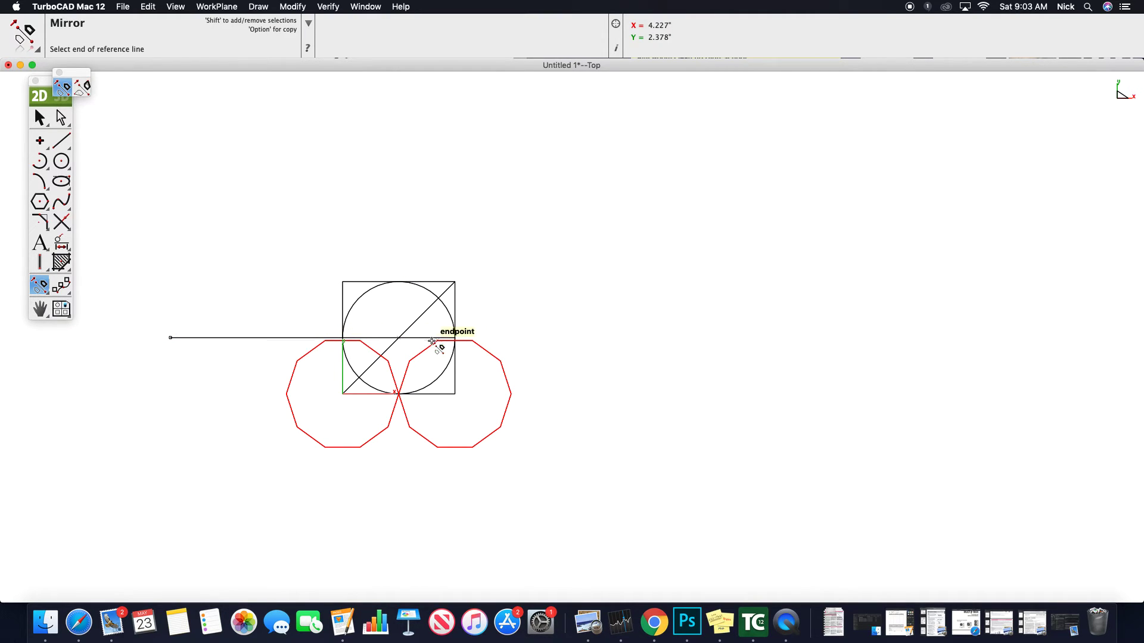
pyautogui.click(454, 338)
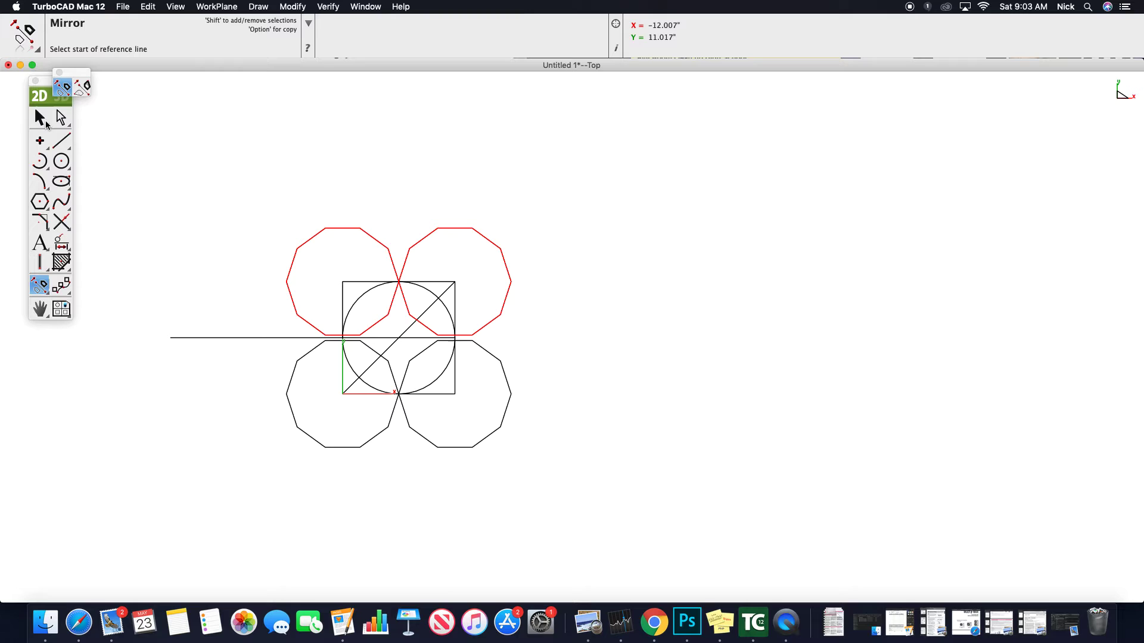
pyautogui.press('Escape')
pyautogui.click(240, 338)
# - Delete the horizontal reference line and the square's diagonal
pyautogui.press('Delete')
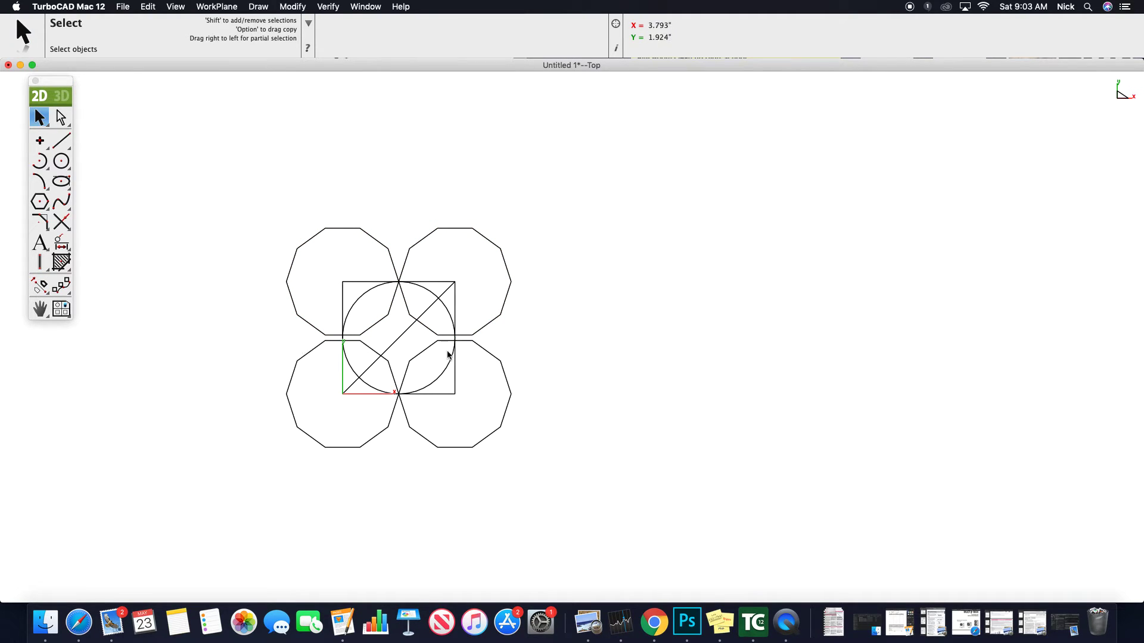
pyautogui.click(400, 338)
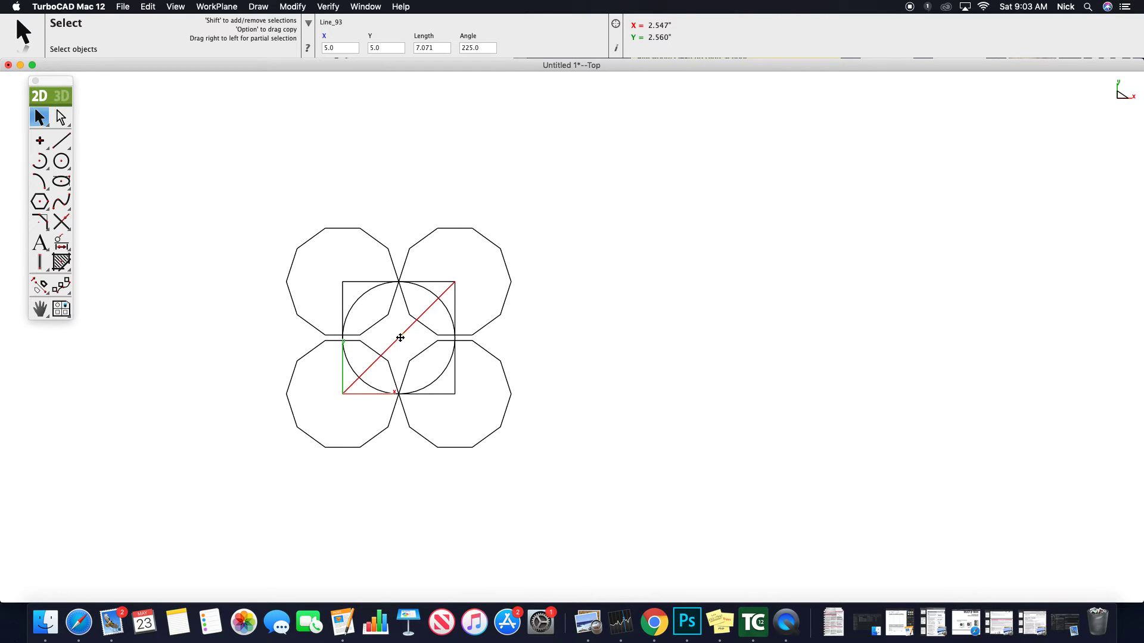
pyautogui.press('Delete')
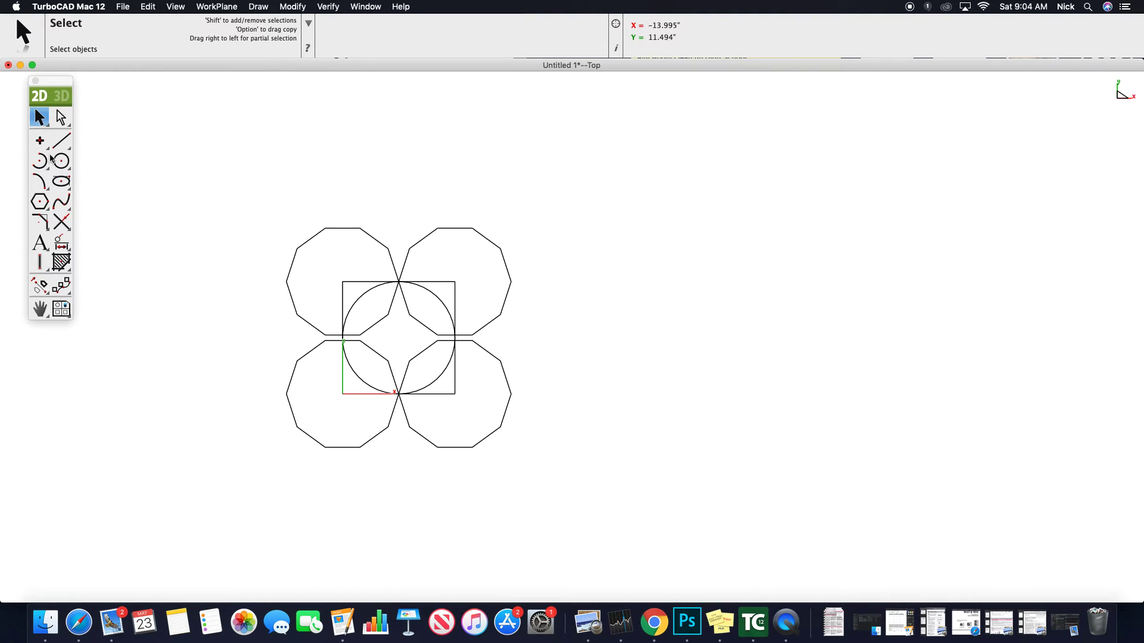
# - Mirror the top-left decagon across a vertical mirror line drawn to the right
pyautogui.click(353, 228)
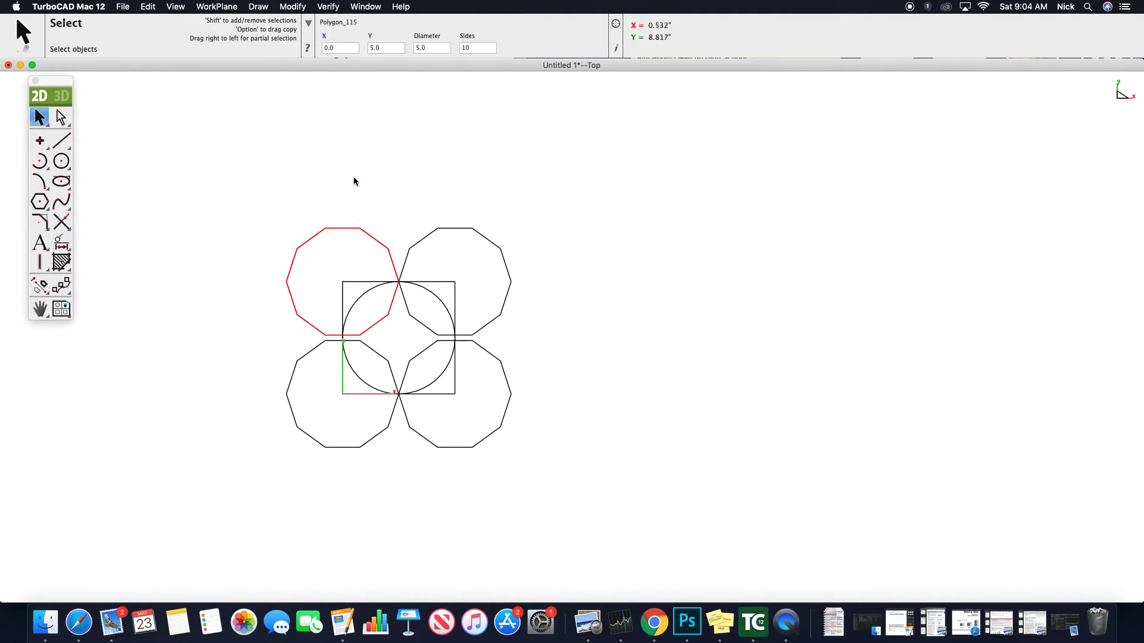
pyautogui.click(371, 7)
pyautogui.moveTo(301, 7)
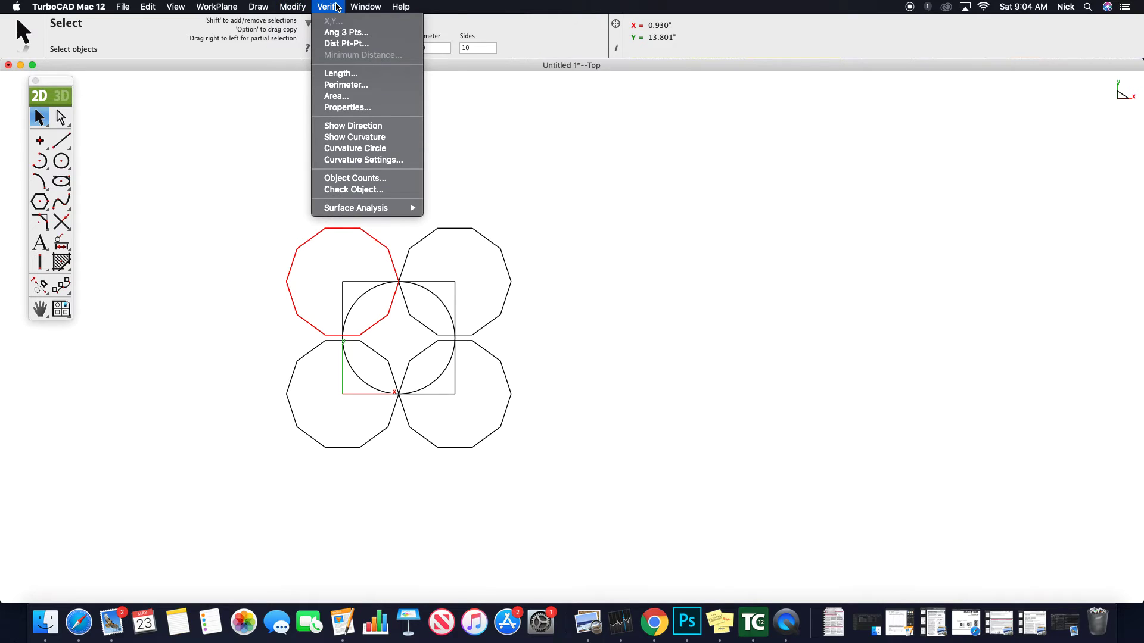
pyautogui.moveTo(308, 35)
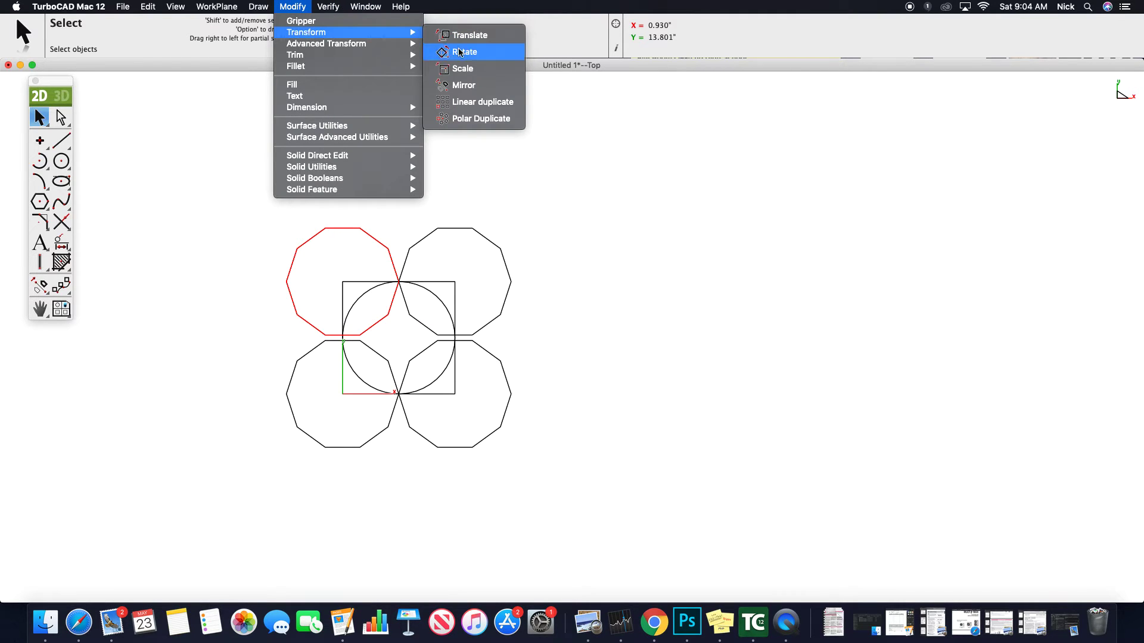
pyautogui.click(464, 85)
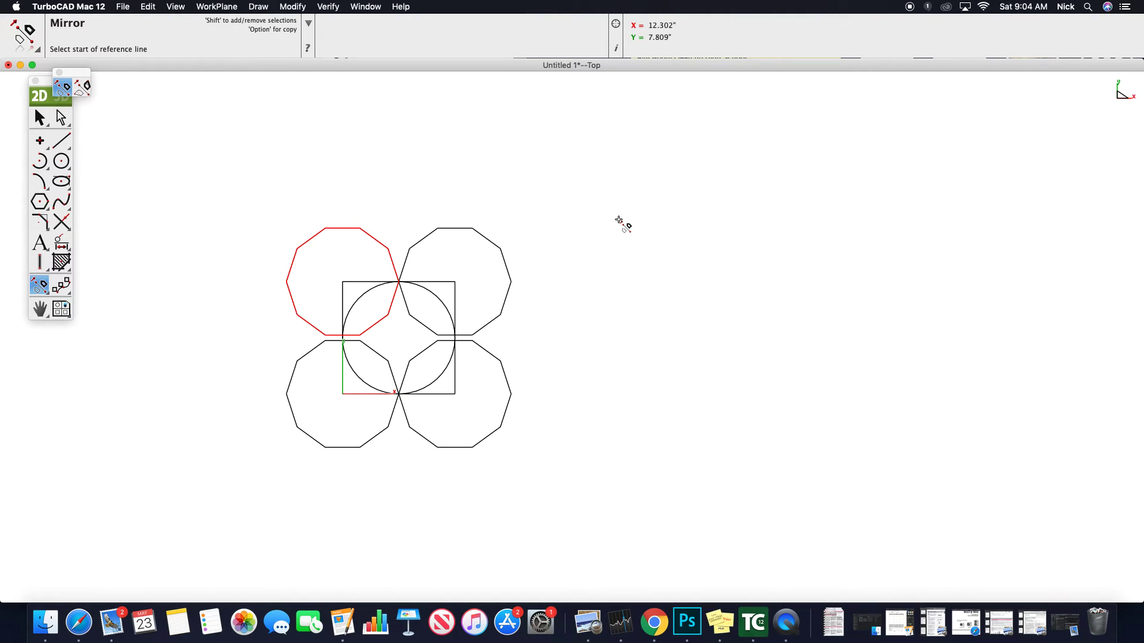
pyautogui.click(620, 221)
pyautogui.click(625, 453)
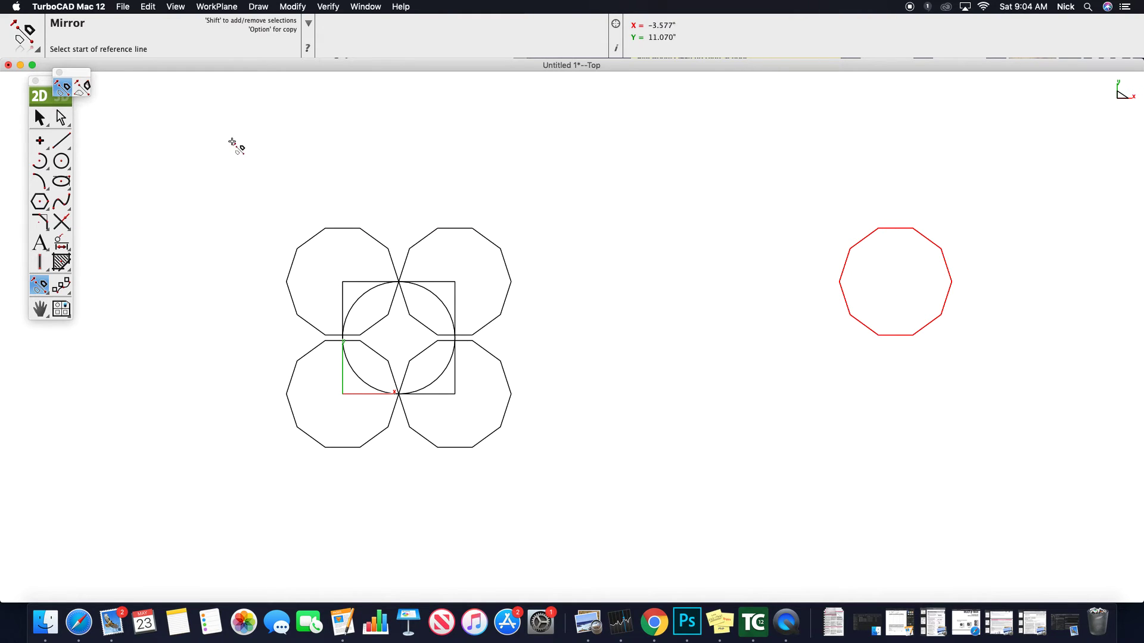
# - Box-select and delete the stray mirrored decagon on the right
pyautogui.click(39, 117)
pyautogui.moveTo(742, 216); pyautogui.dragTo(989, 374)
pyautogui.press('Delete')
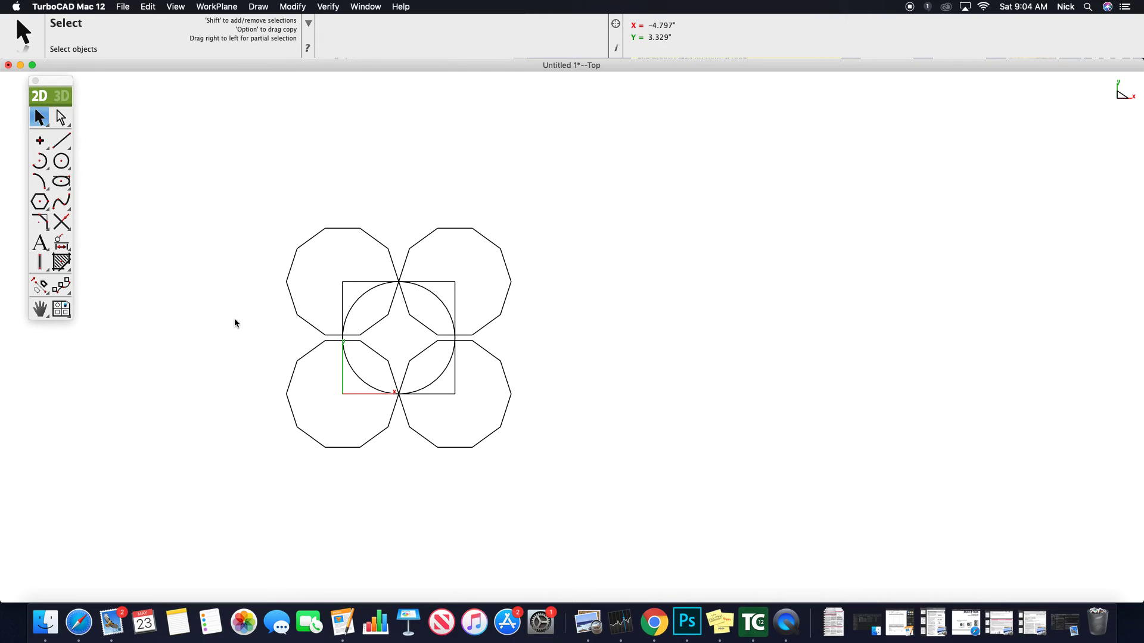
# - Zoom in on the drawing and bring up the Modify > Transform submenu
pyautogui.scroll(4, 371, 347)
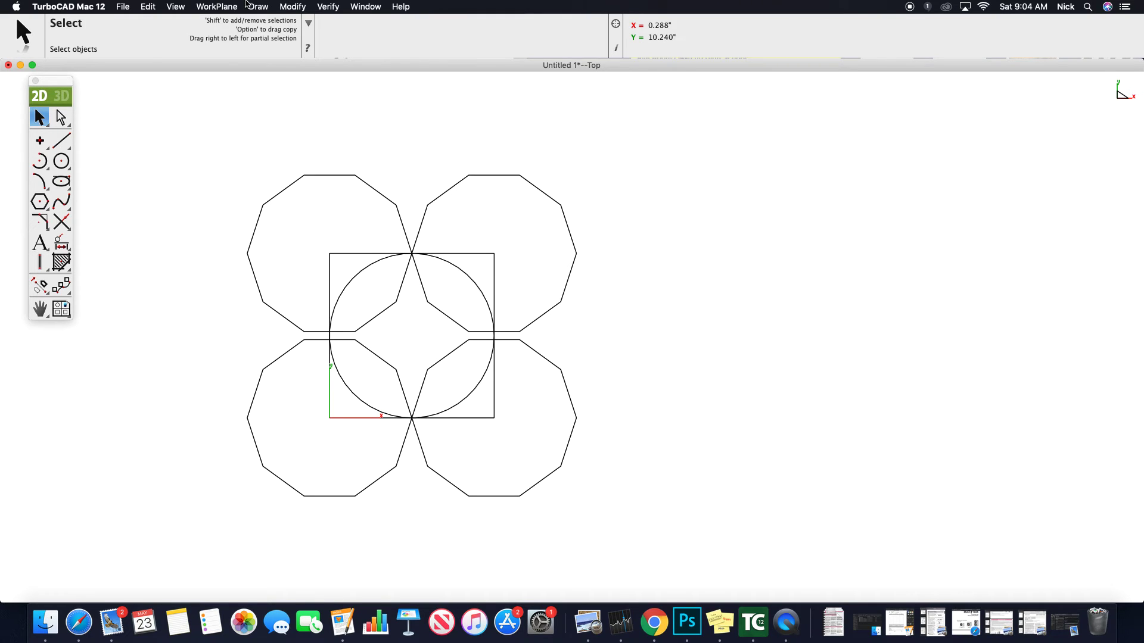
pyautogui.click(292, 7)
pyautogui.moveTo(312, 34)
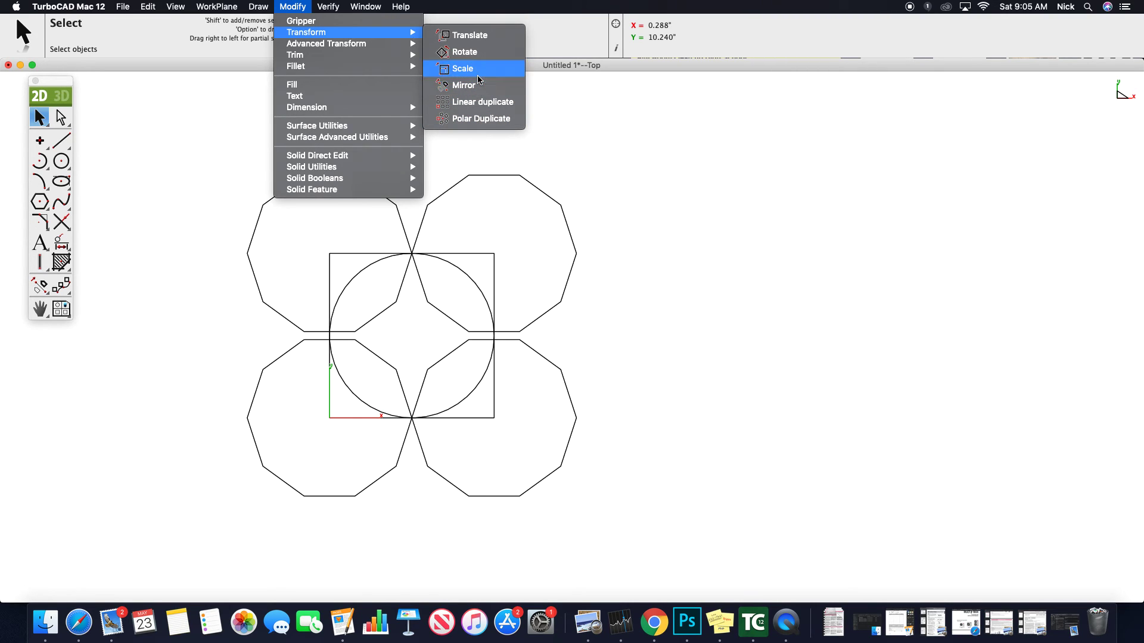
# - Select the upper-right decagon for rotation and set the rotation angle to 22.5°
pyautogui.click(478, 53)
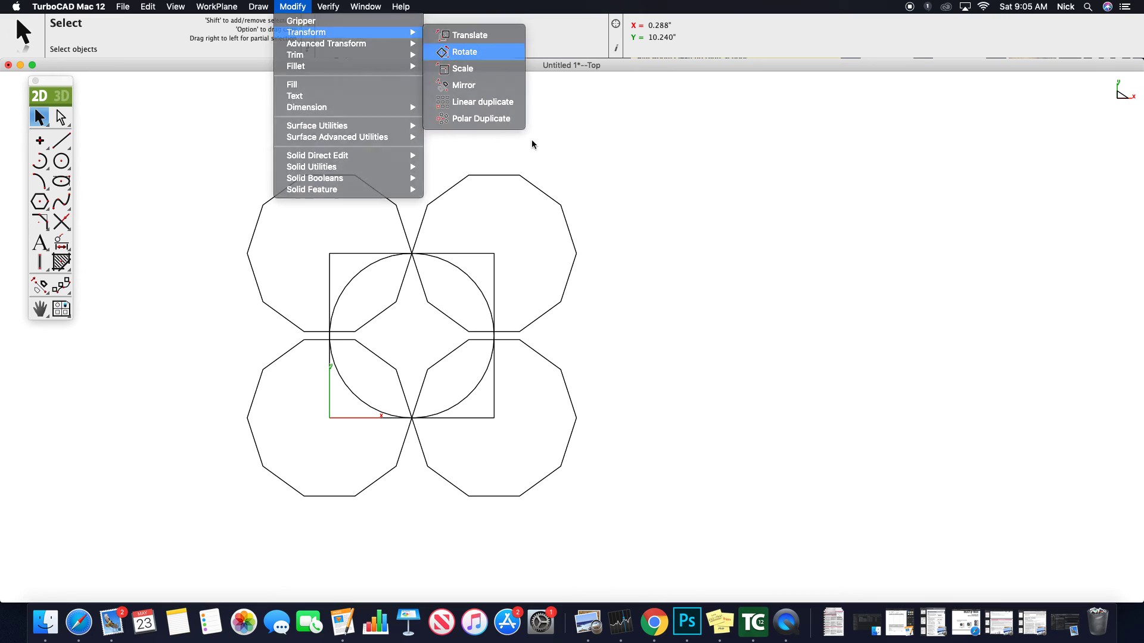
pyautogui.click(500, 176)
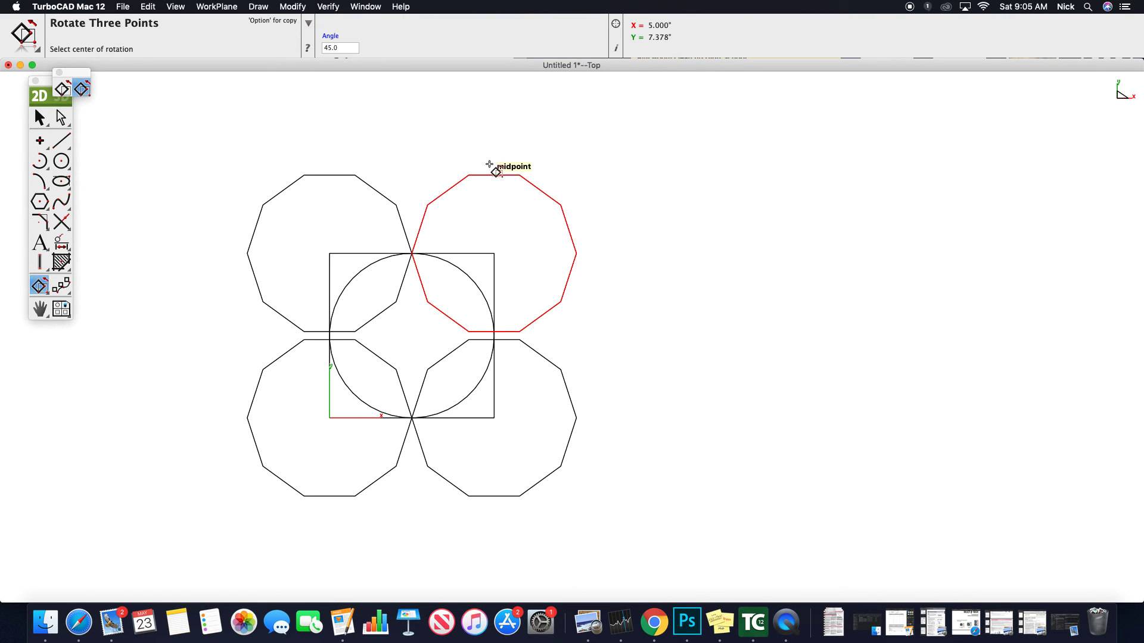
pyautogui.click(347, 47)
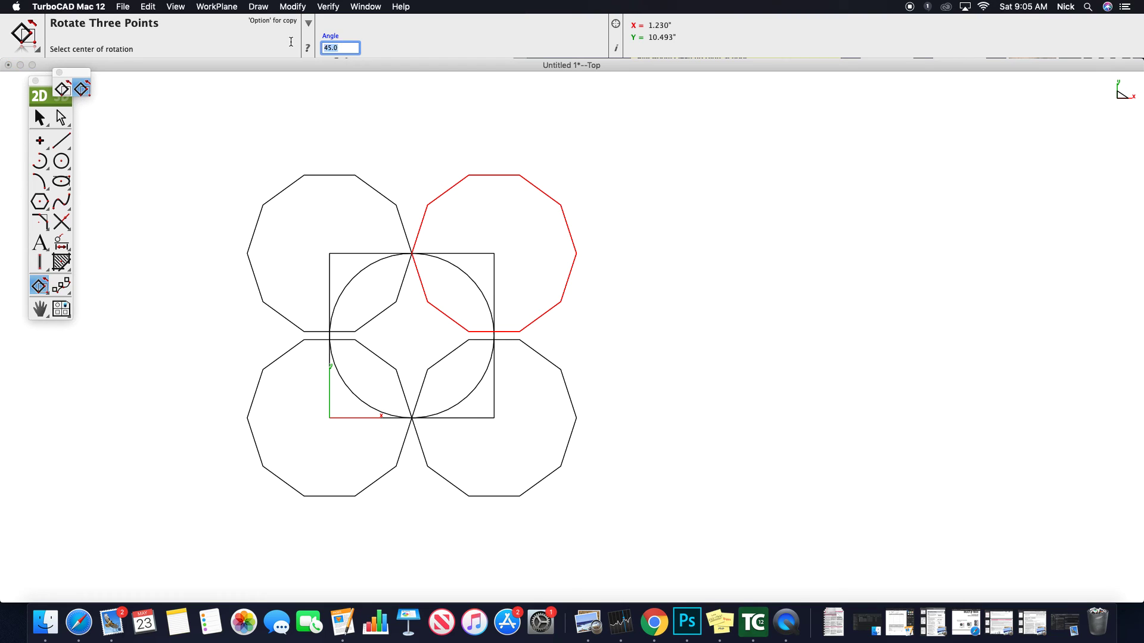
pyautogui.write('22.5')
pyautogui.press('Return')
# - Place the rotation centre at the square's top-right corner, keep 22.5°, and pick the start reference point
pyautogui.click(498, 257)
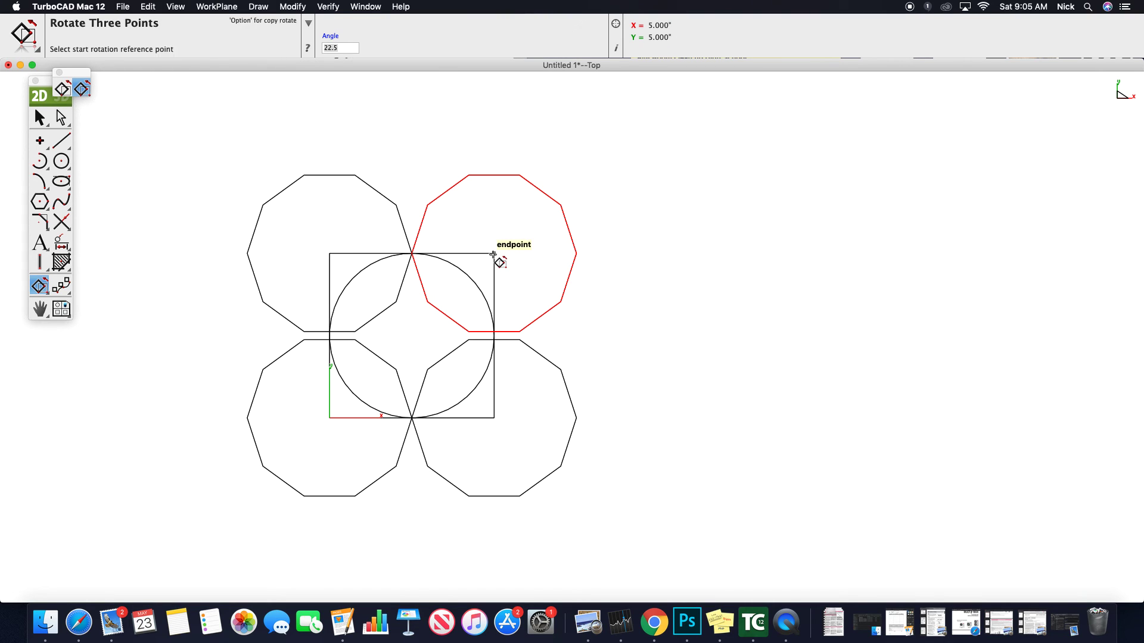
pyautogui.click(353, 49)
pyautogui.press('Return')
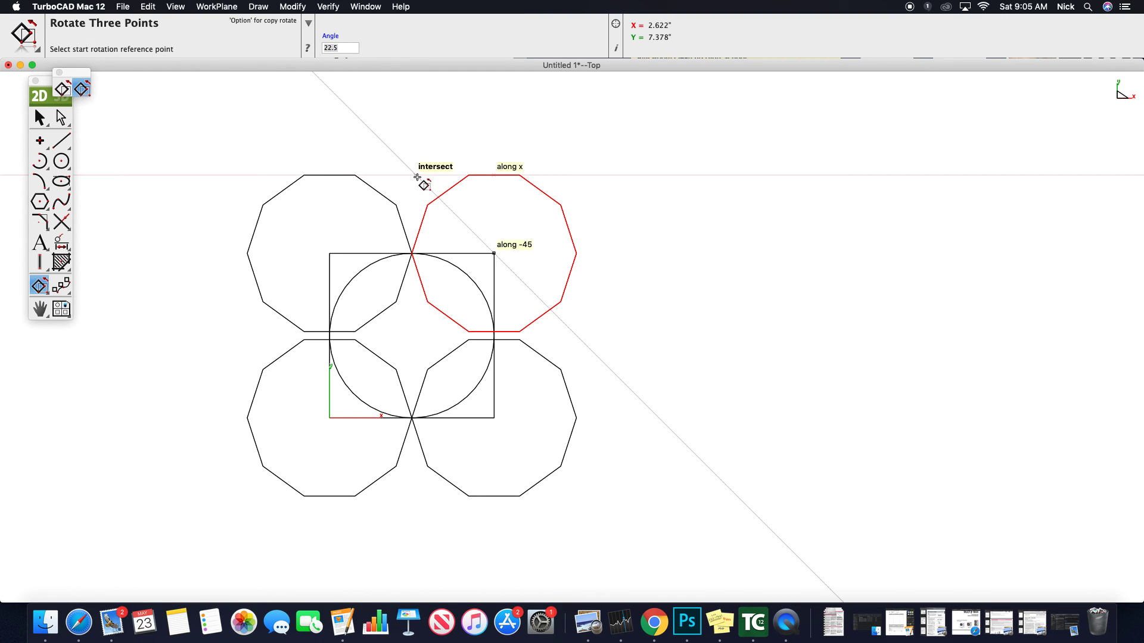
pyautogui.click(495, 254)
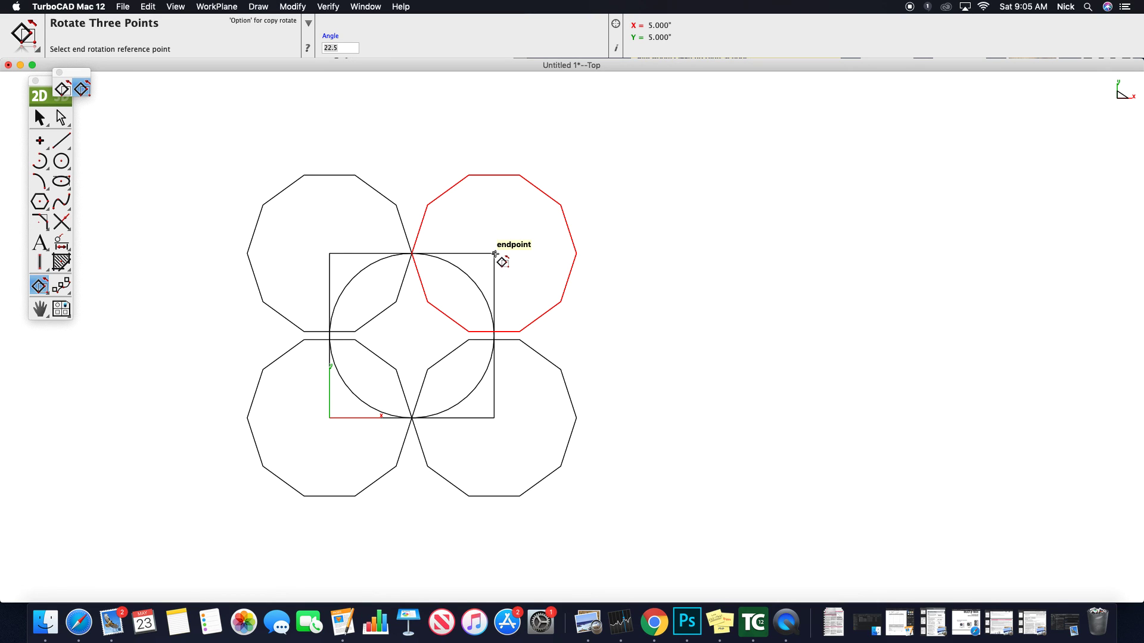
# - Pick the end point, dismiss the illegal-input error, switch to Rotate One Point, then go to QuickTime Player
pyautogui.click(561, 204)
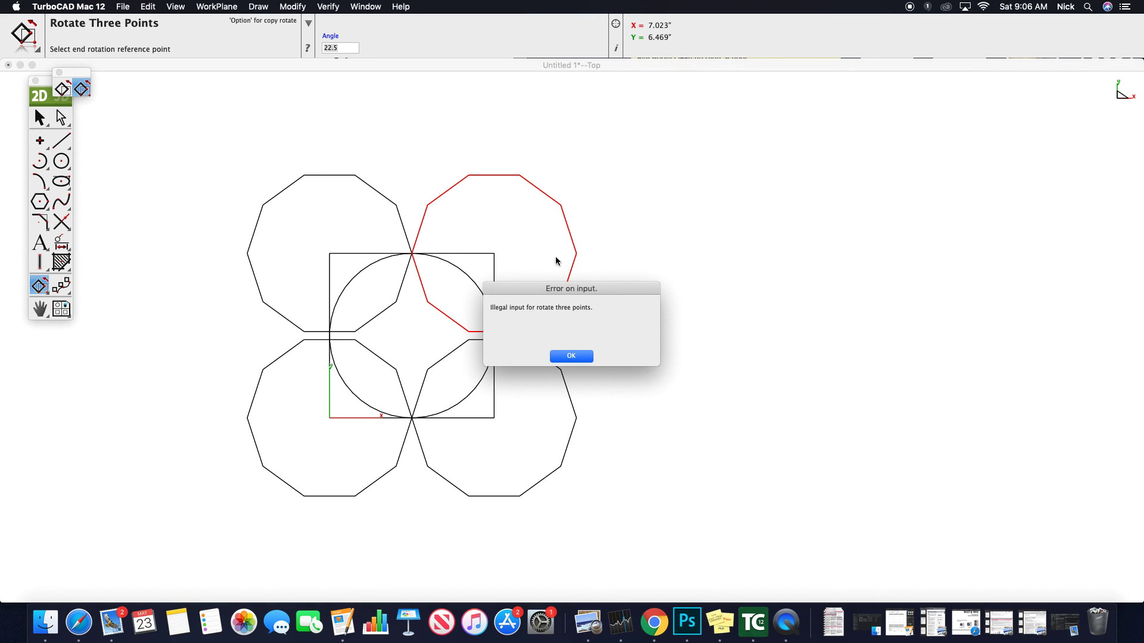
pyautogui.click(573, 358)
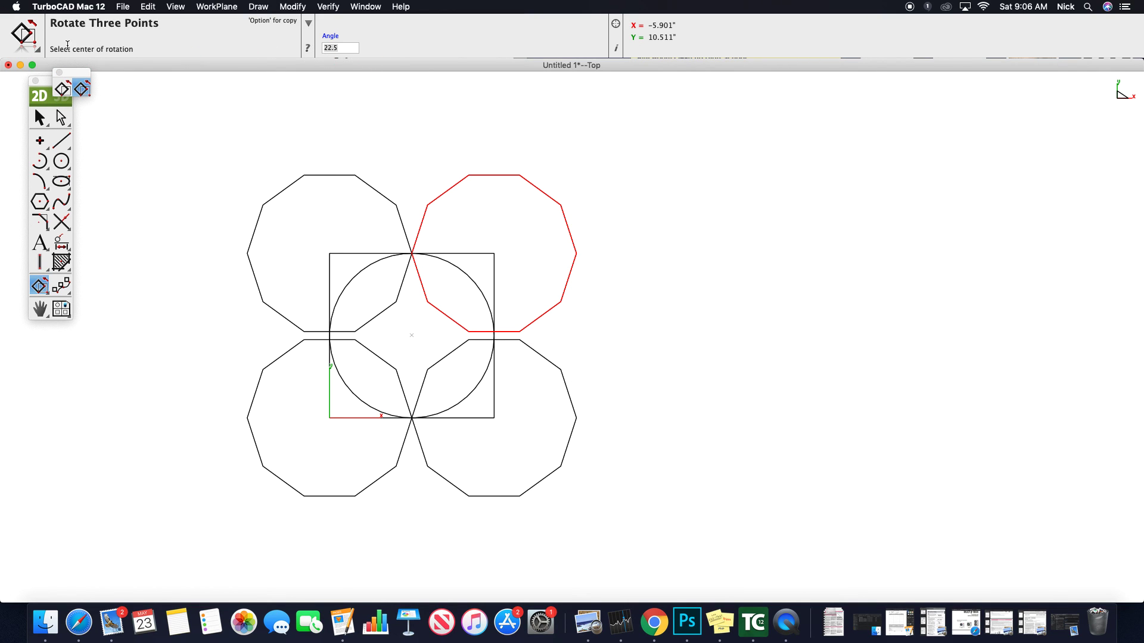
pyautogui.click(63, 89)
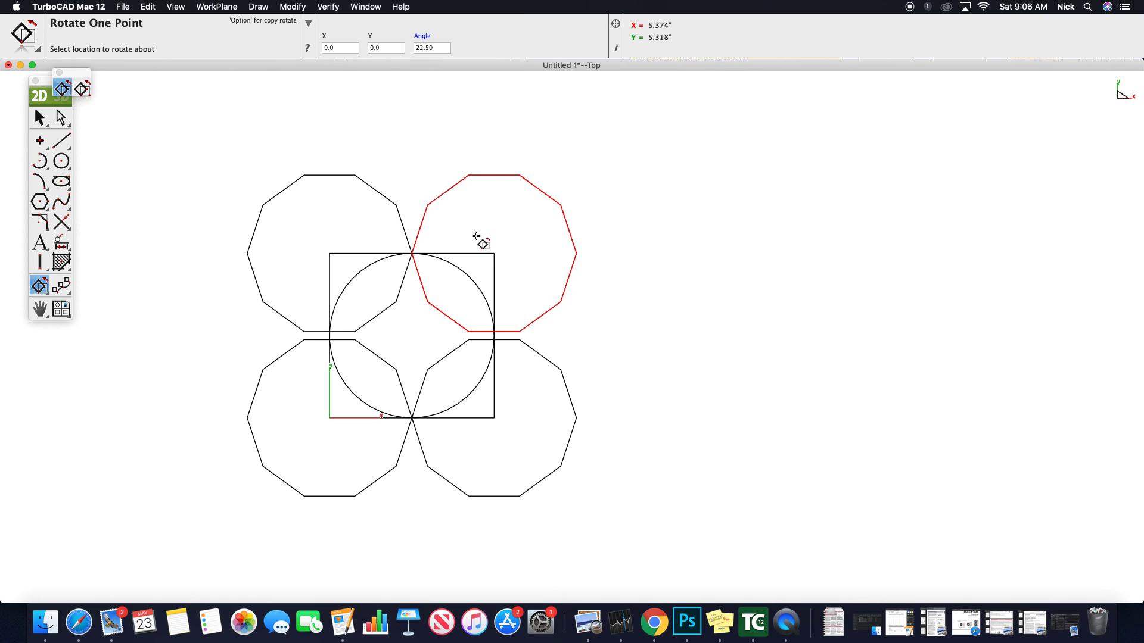
pyautogui.moveTo(81, 75); pyautogui.dragTo(120, 83)
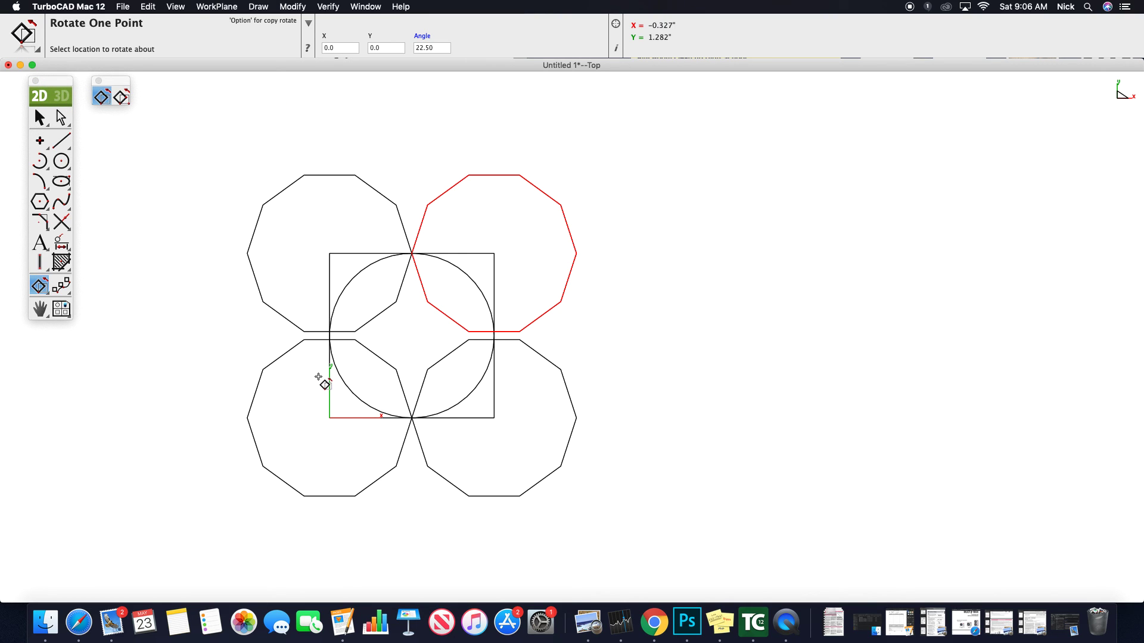
pyautogui.click(786, 625)
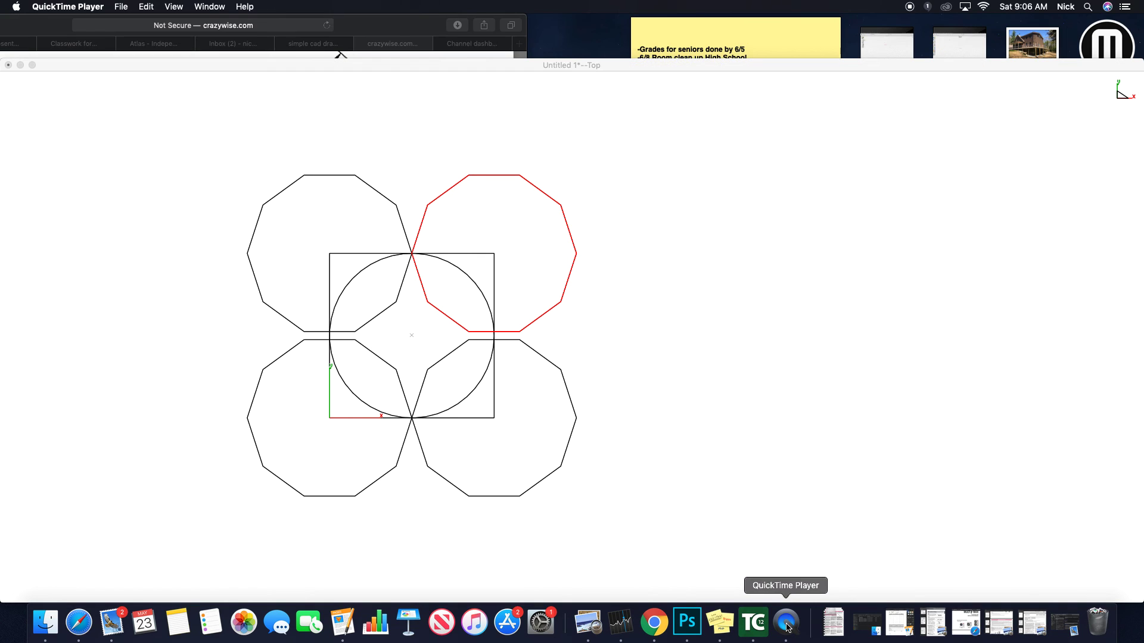